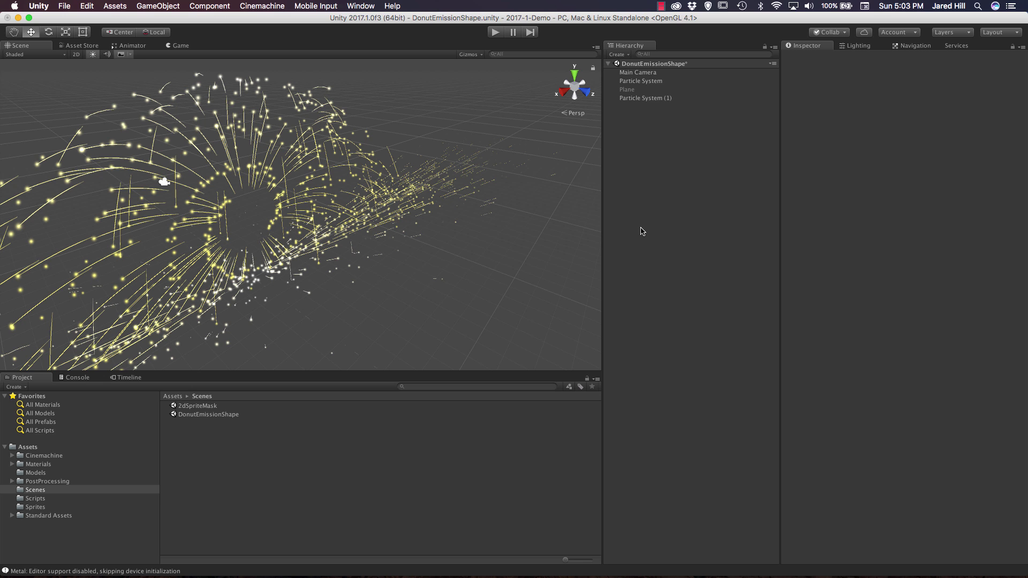
# Run the donut emission scene in play mode to preview its particle effects, and stop it.
pyautogui.click(495, 32)
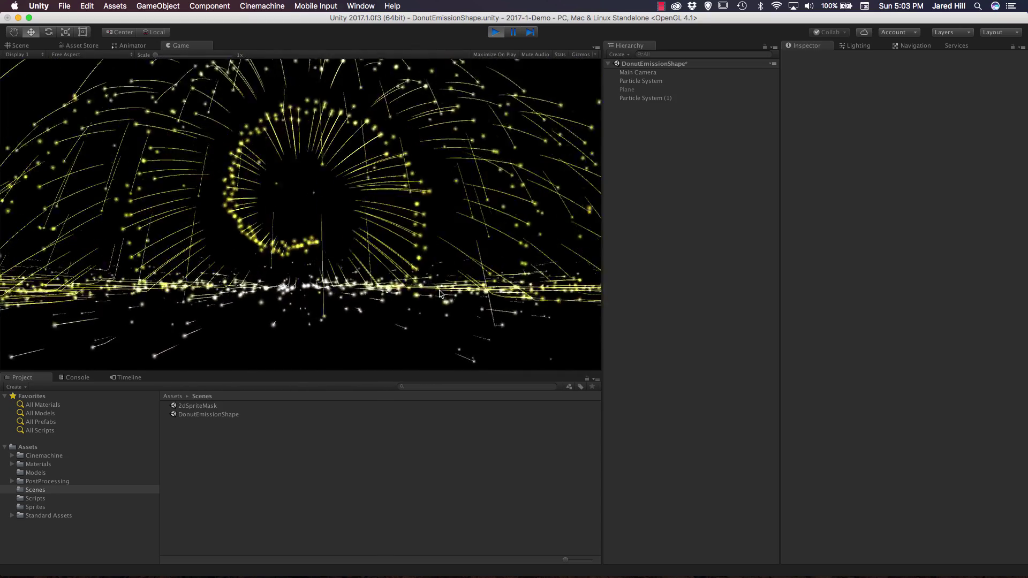
pyautogui.press('super+p')
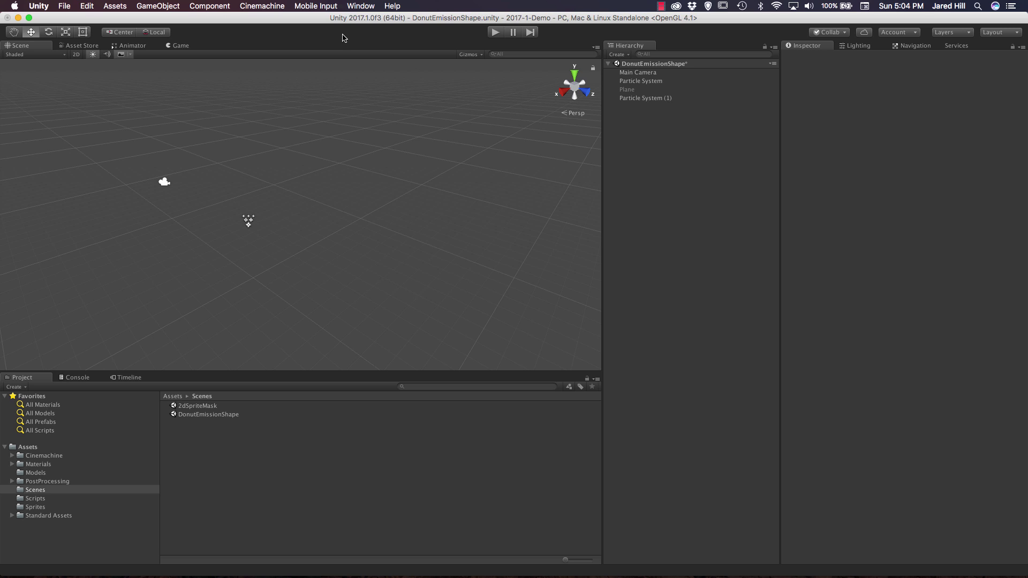
# Save the current scene and create a new default scene.
pyautogui.press('super+s')
pyautogui.click(61, 6)
pyautogui.click(80, 18)
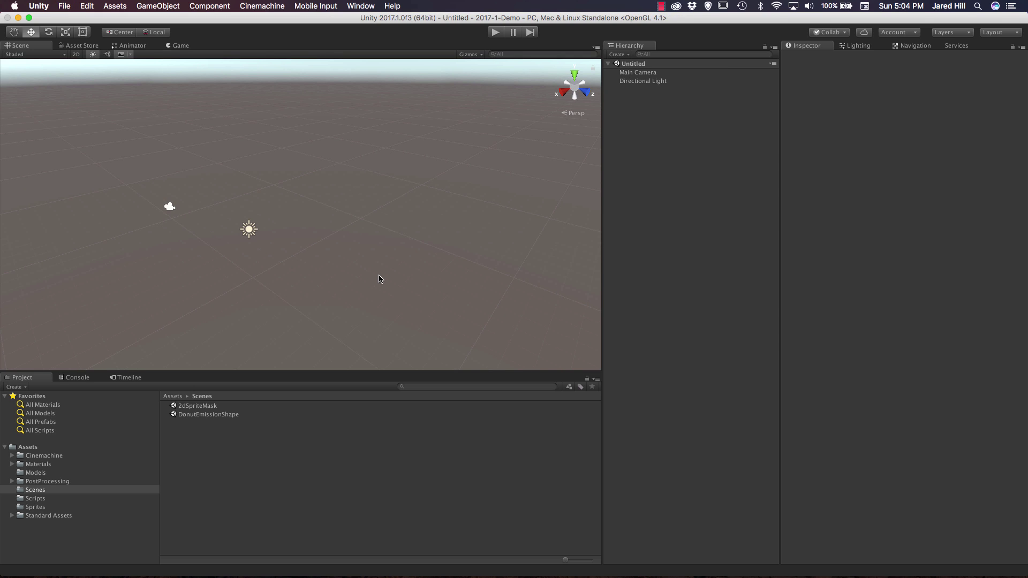
# Save the new scene as DonutPS in the project's Scenes folder.
pyautogui.press('super+s')
pyautogui.click(672, 178)
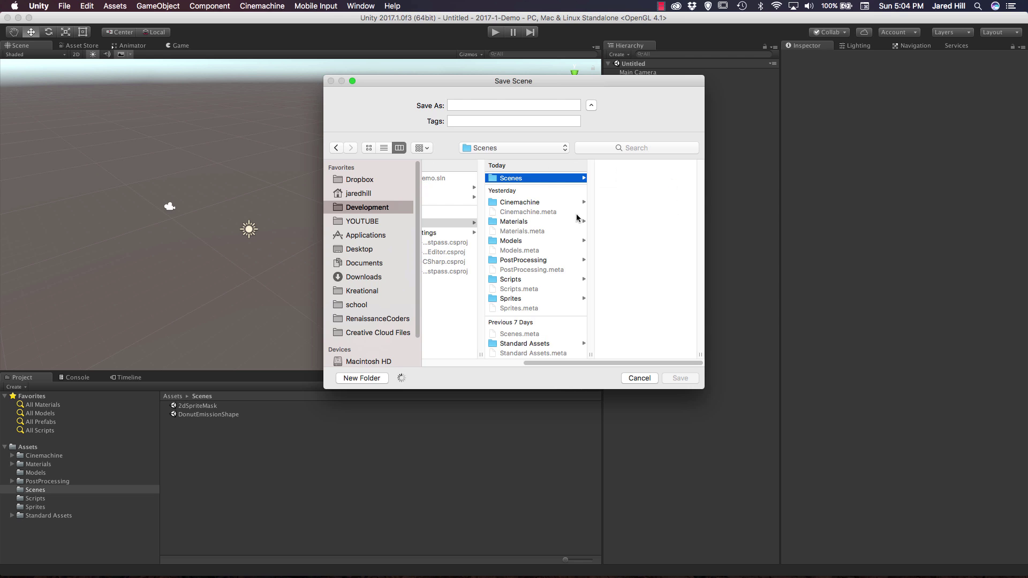
pyautogui.click(495, 105)
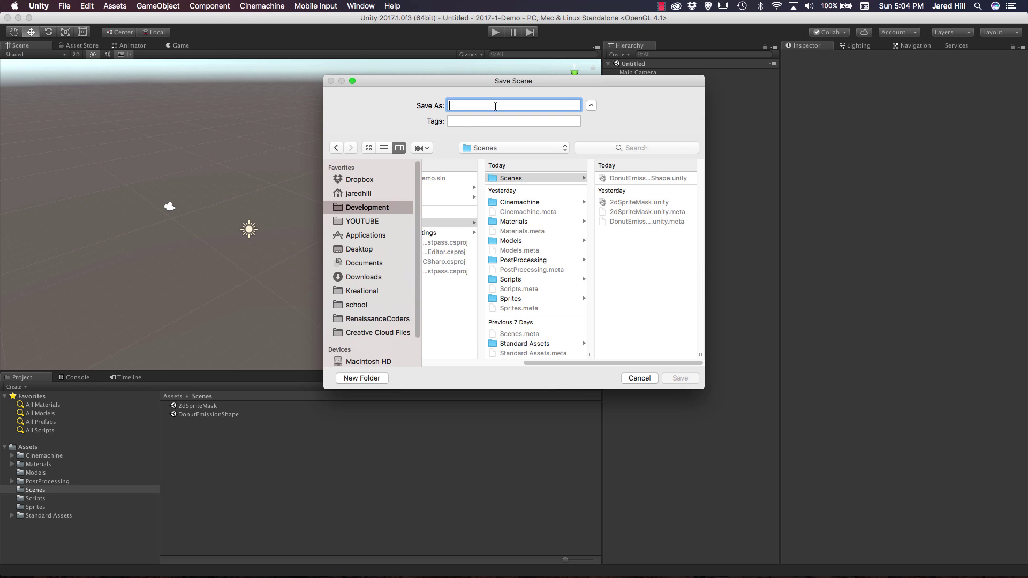
pyautogui.write('DonutPS')
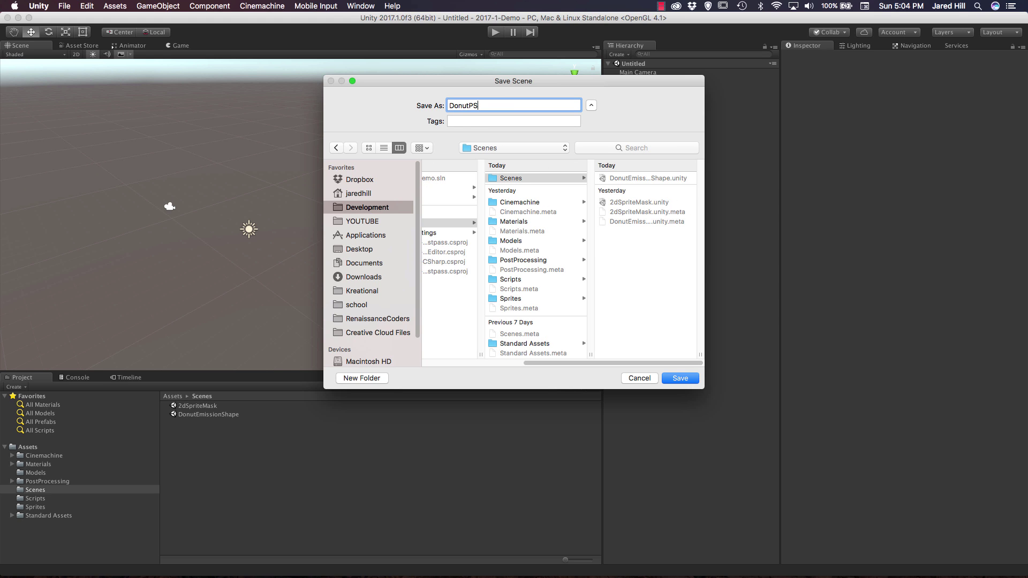
pyautogui.click(680, 379)
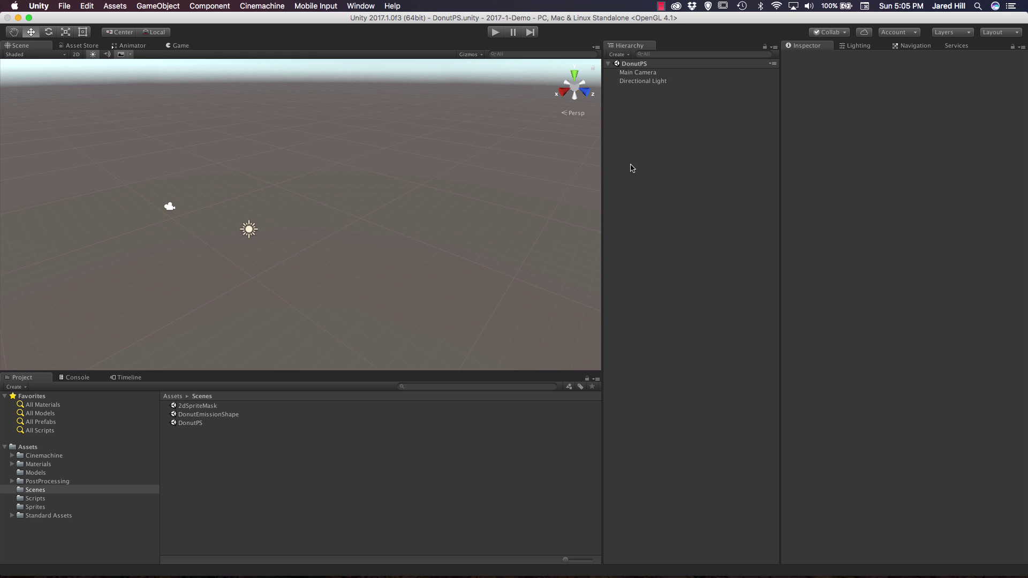
# Add a 3D plane to the scene and set its position to X 0, Y 0, Z 0.
pyautogui.rightClick(624, 137)
pyautogui.moveTo(670, 231)
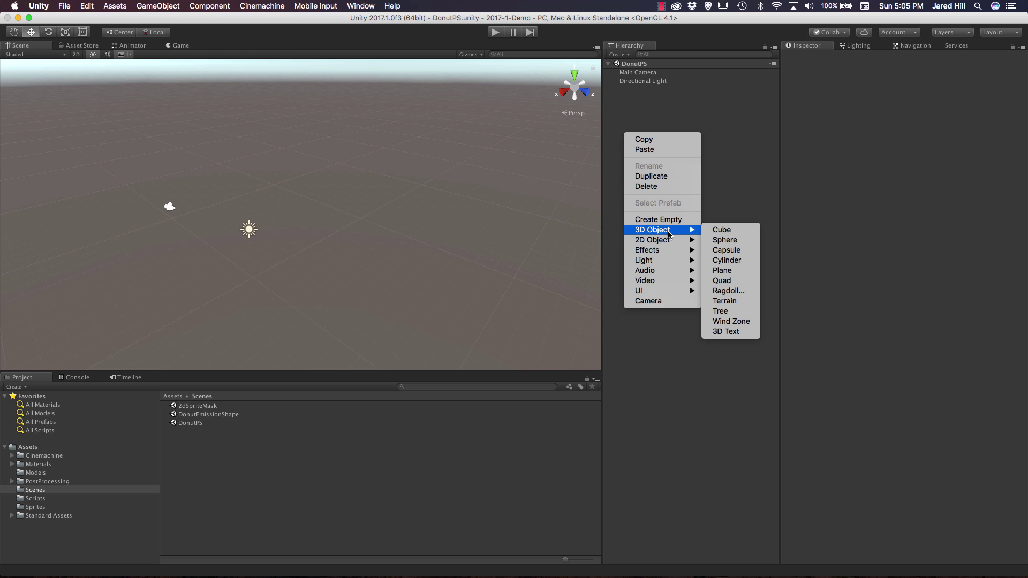
pyautogui.click(748, 270)
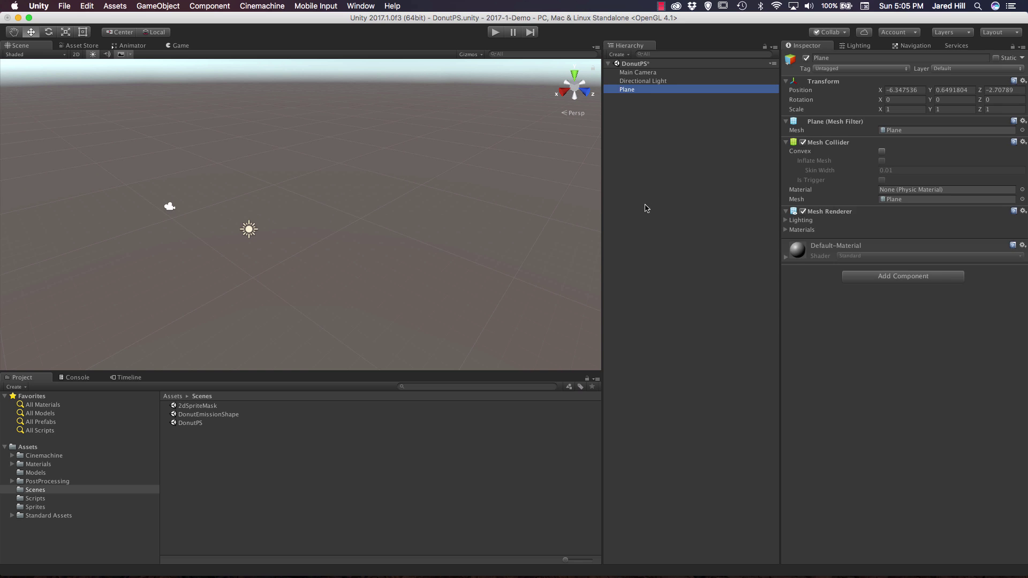
pyautogui.click(897, 91)
pyautogui.write('0')
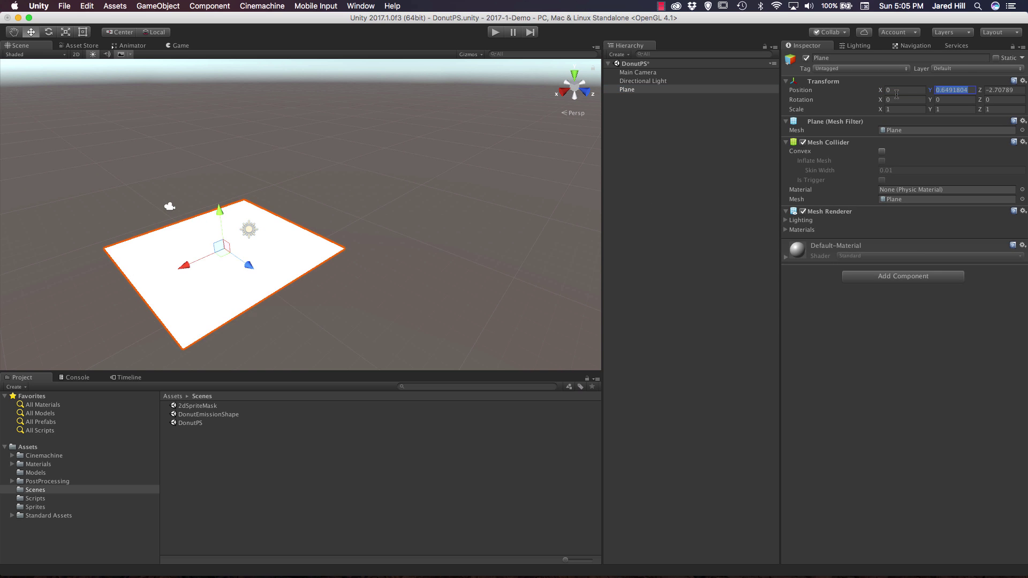
pyautogui.press('Tab')
pyautogui.write('0')
pyautogui.press('Tab')
pyautogui.write('0')
# Scale the plane to 5 on the X and Z axes.
pyautogui.click(911, 109)
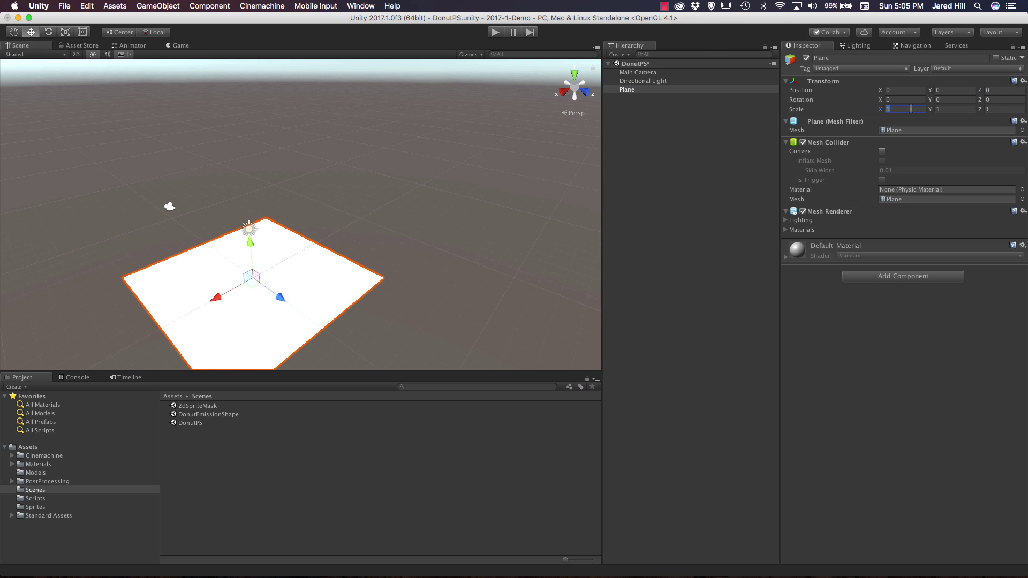
pyautogui.write('5')
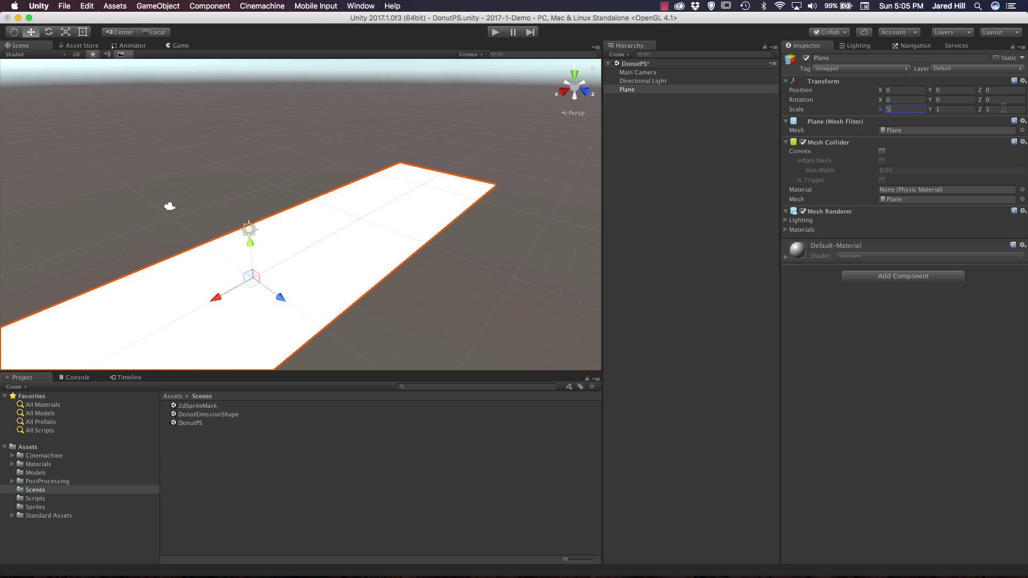
pyautogui.press('Tab')
pyautogui.press('Tab')
pyautogui.write('5')
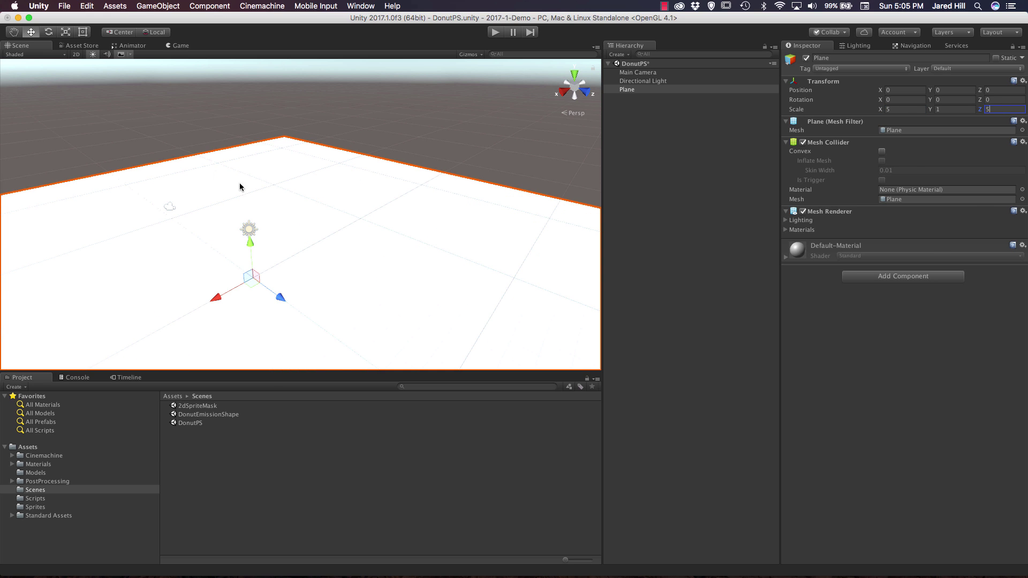
# Raise the Main Camera above the plane to a Y position of about 3.34.
pyautogui.click(637, 74)
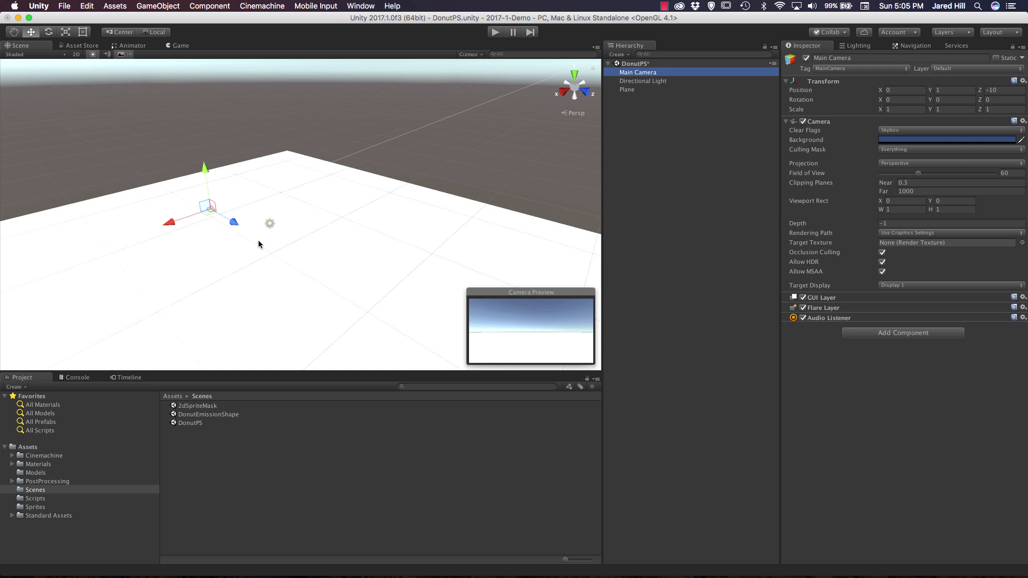
pyautogui.keyDown('alt'); pyautogui.moveTo(391, 222); pyautogui.dragTo(241, 242); pyautogui.keyUp('alt')
pyautogui.press('f')
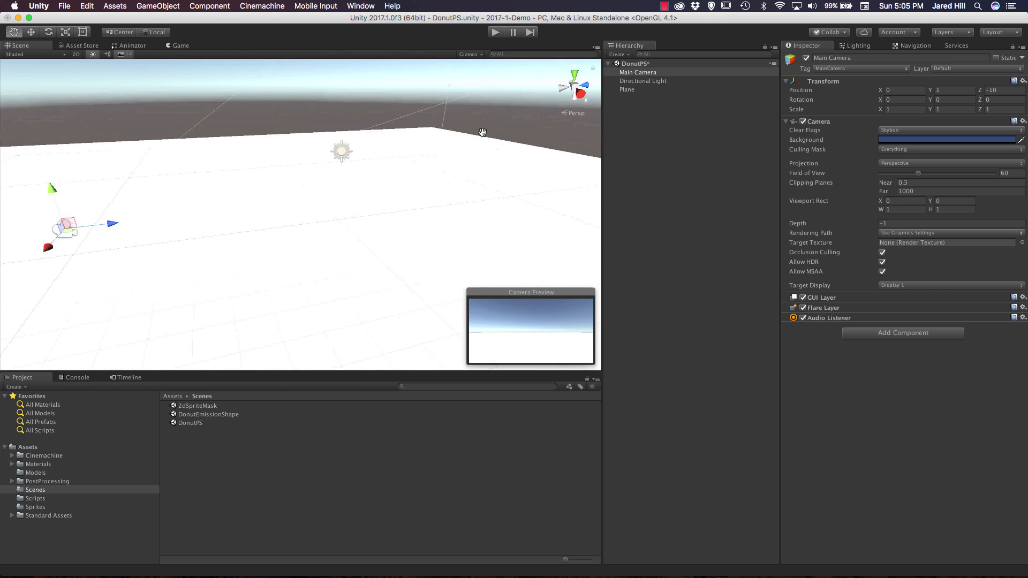
pyautogui.moveTo(269, 107); pyautogui.dragTo(284, 53)
pyautogui.doubleClick(636, 73)
# Disable the Directional Light object in the scene.
pyautogui.click(642, 81)
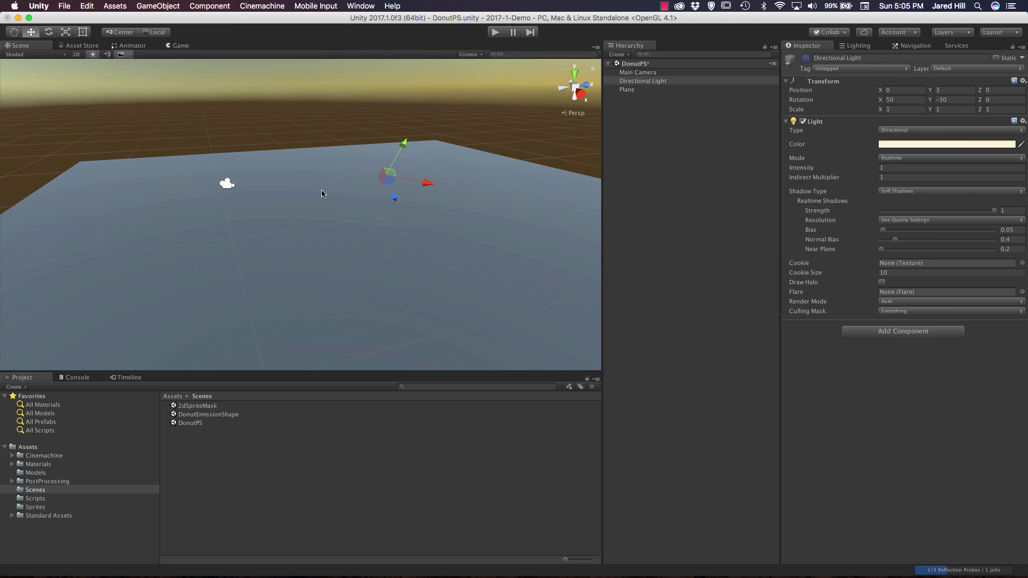
pyautogui.keyDown('alt'); pyautogui.moveTo(321, 194); pyautogui.dragTo(439, 172); pyautogui.keyUp('alt')
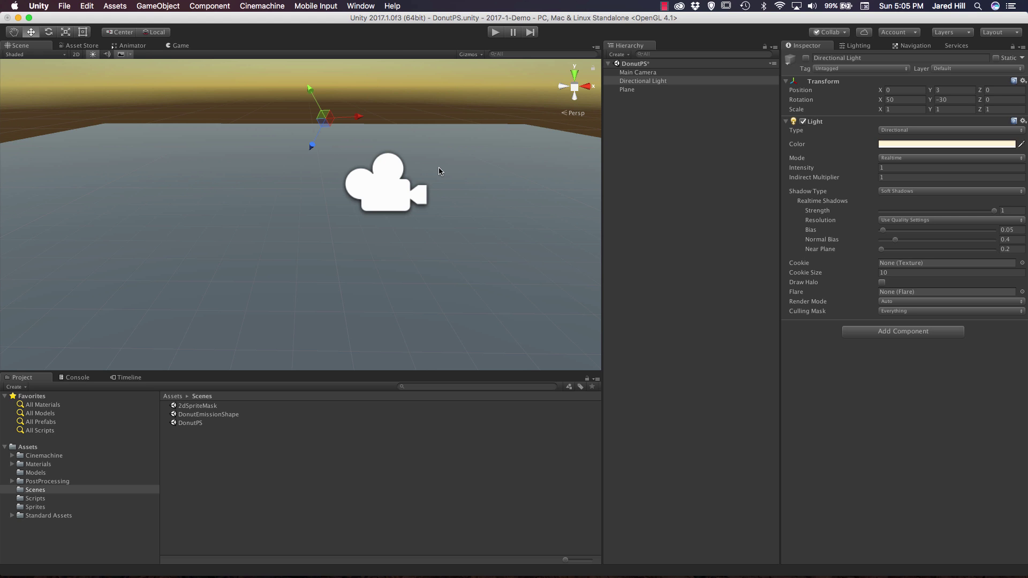
# Set the Main Camera's background color to black.
pyautogui.click(655, 73)
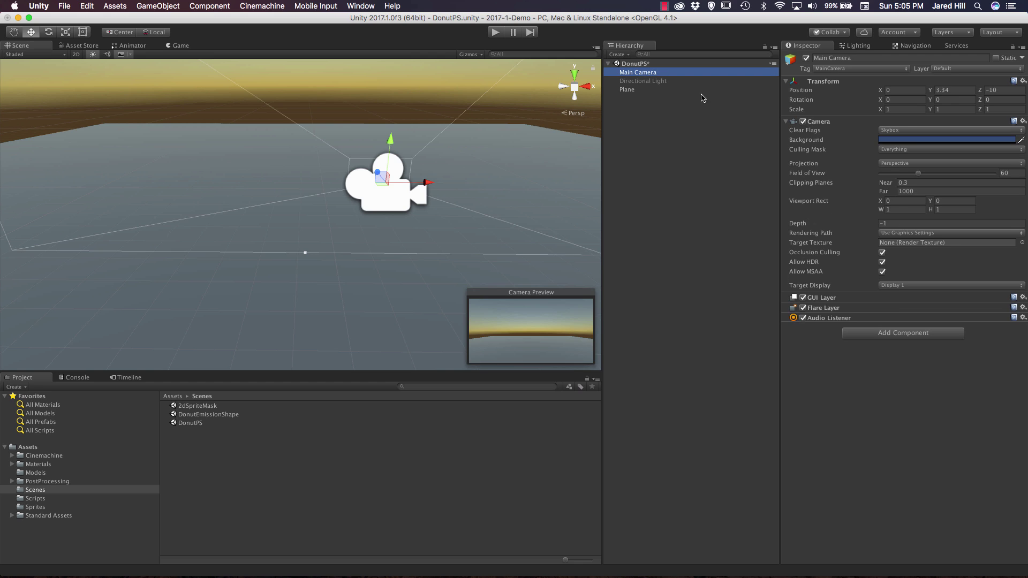
pyautogui.click(913, 140)
pyautogui.click(572, 327)
pyautogui.click(558, 210)
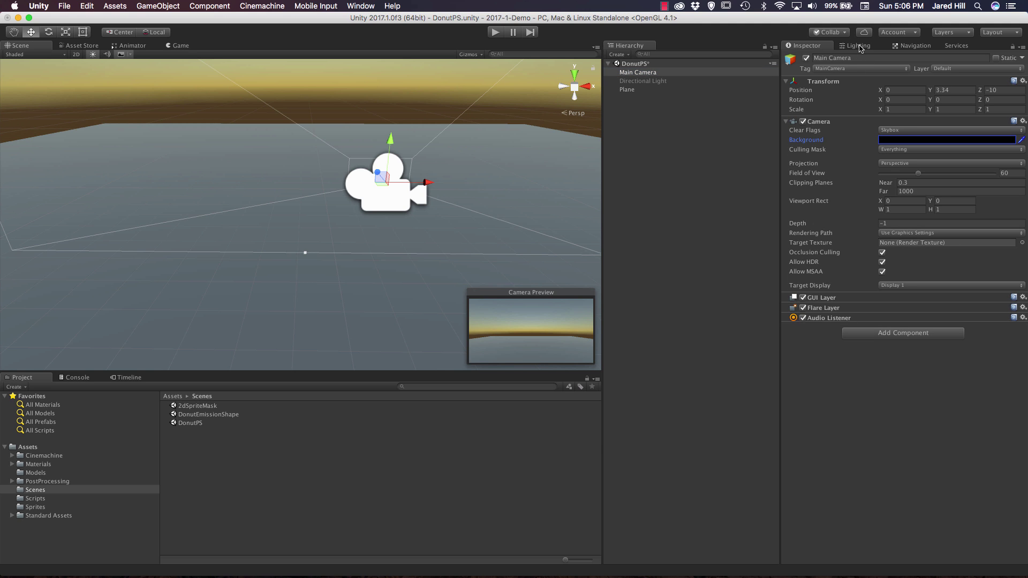
# Set the scene's skybox material to None and check the dark background in the Game view.
pyautogui.click(859, 46)
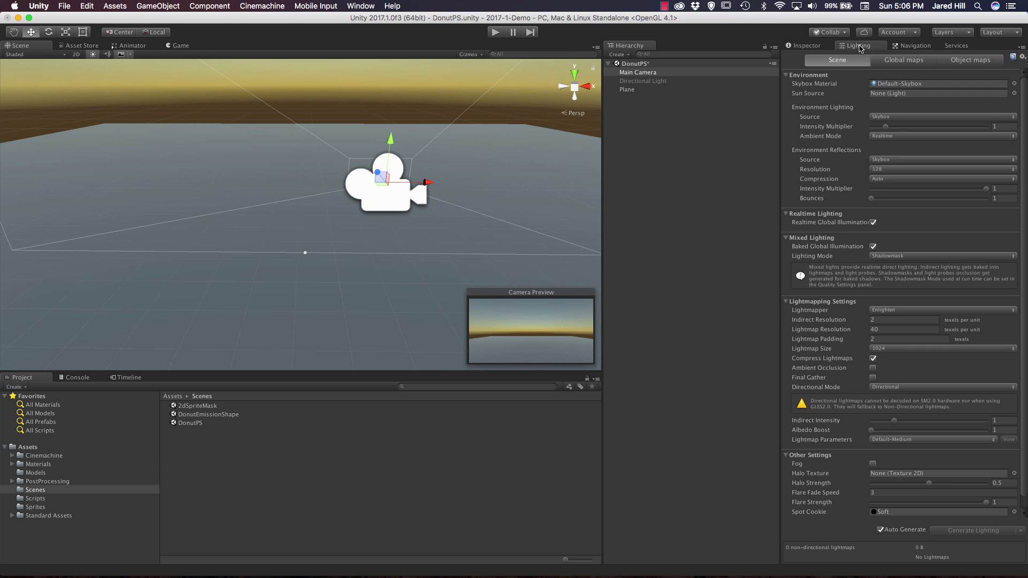
pyautogui.click(1013, 84)
pyautogui.scroll(10, 688, 277)
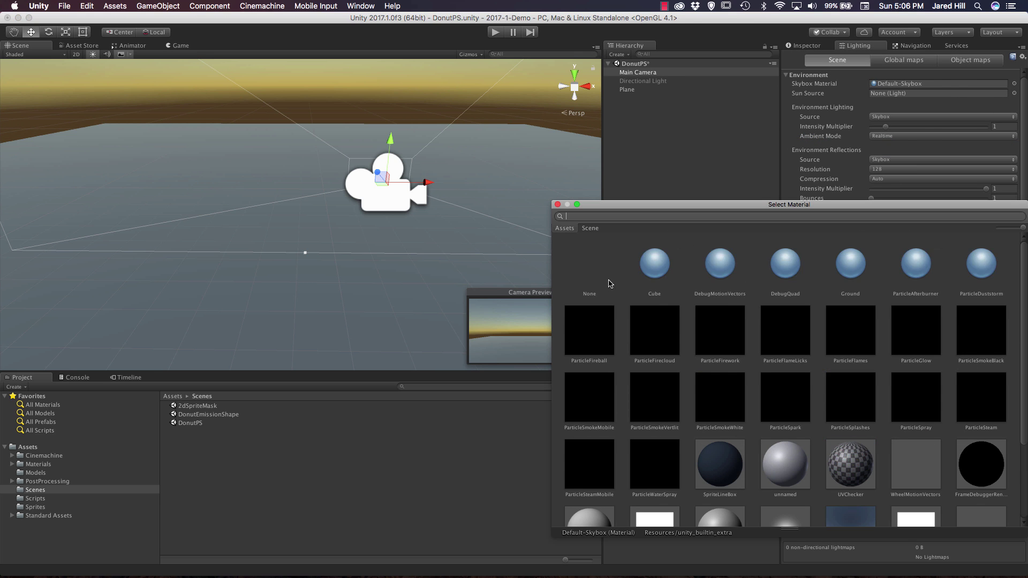
pyautogui.click(590, 267)
pyautogui.click(558, 204)
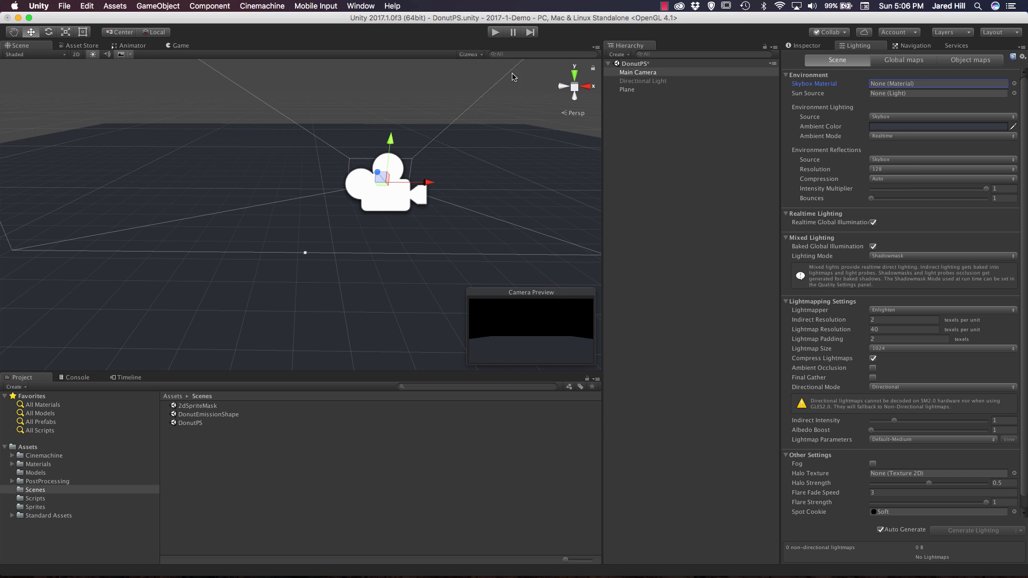
pyautogui.press('super+2')
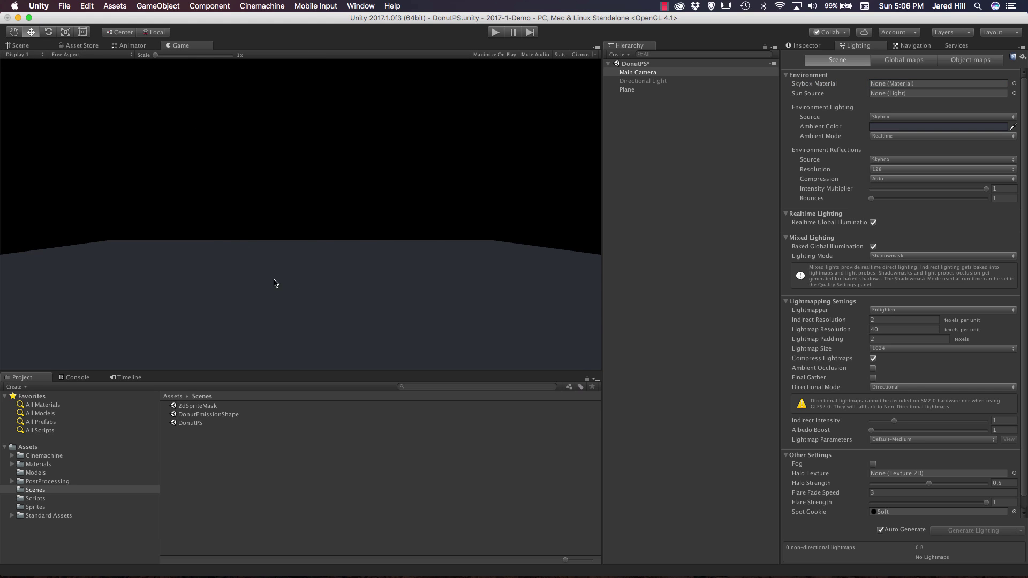
pyautogui.click(23, 46)
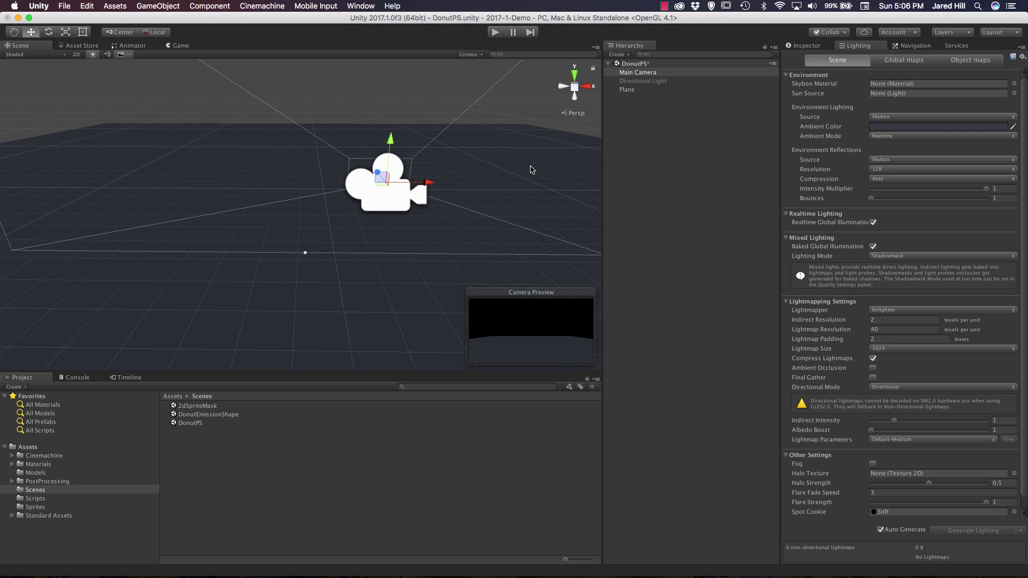
# Add a Particle System object to the scene.
pyautogui.click(158, 6)
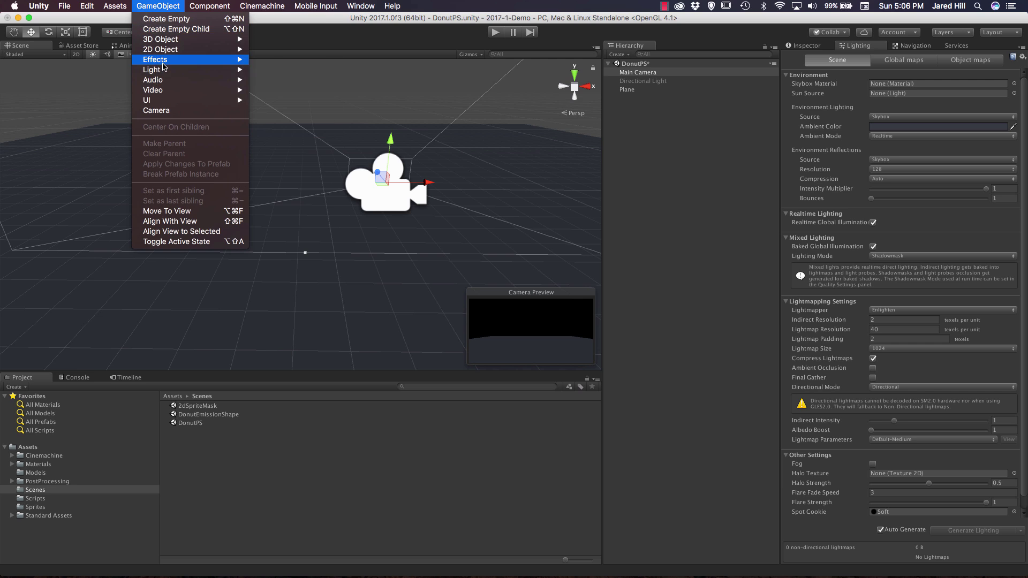
pyautogui.moveTo(163, 61)
pyautogui.click(292, 59)
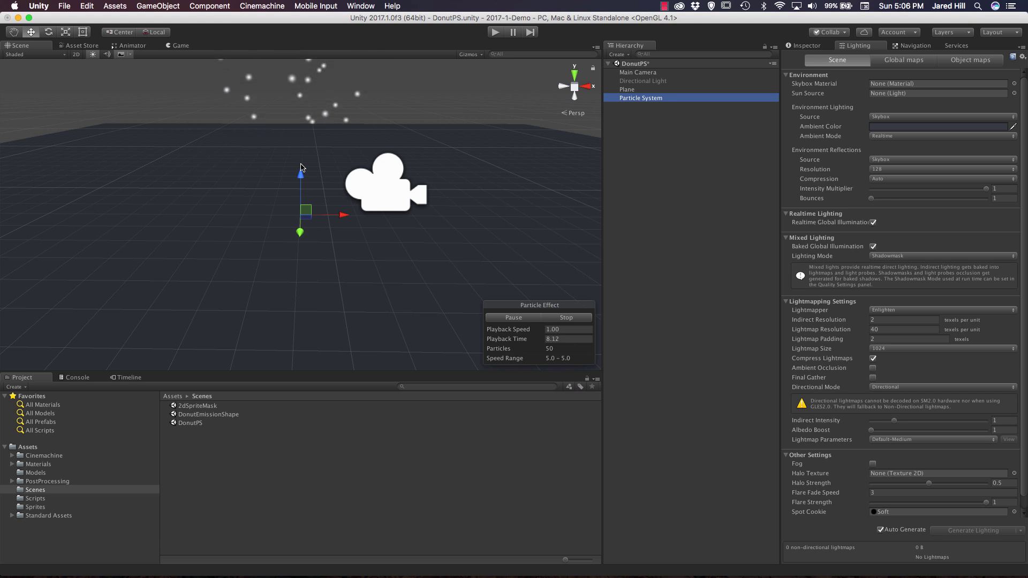
# Set the Particle System's position to X 0, Y 2, Z 0.
pyautogui.click(814, 46)
pyautogui.click(904, 90)
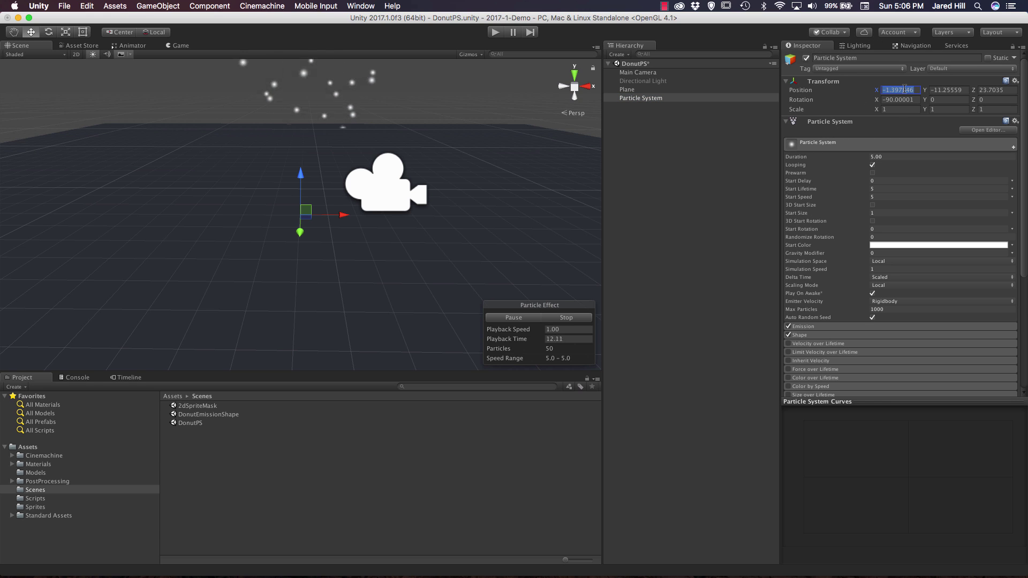
pyautogui.write('0')
pyautogui.press('Tab')
pyautogui.write('0')
pyautogui.press('Tab')
pyautogui.write('0')
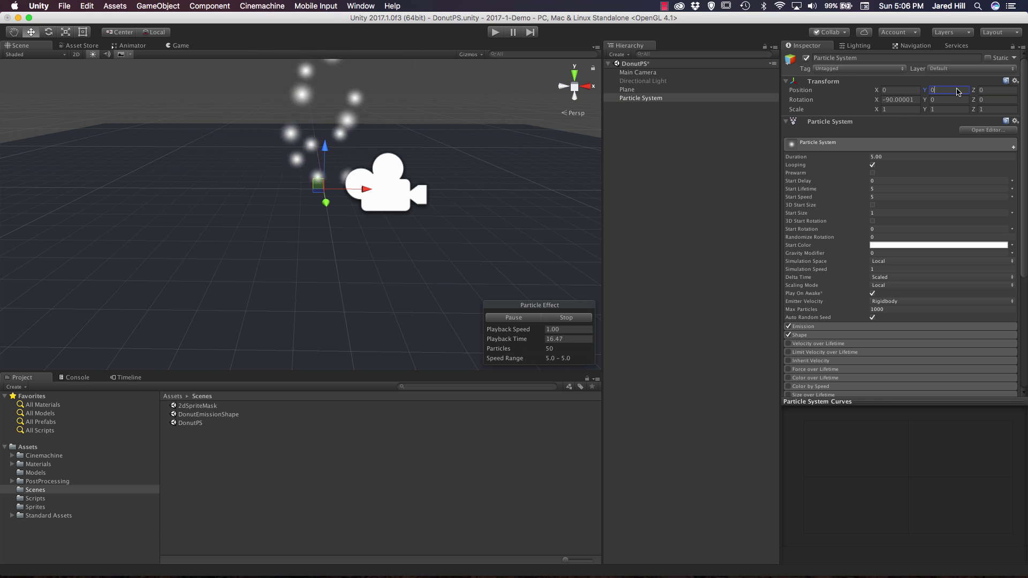
pyautogui.write('2')
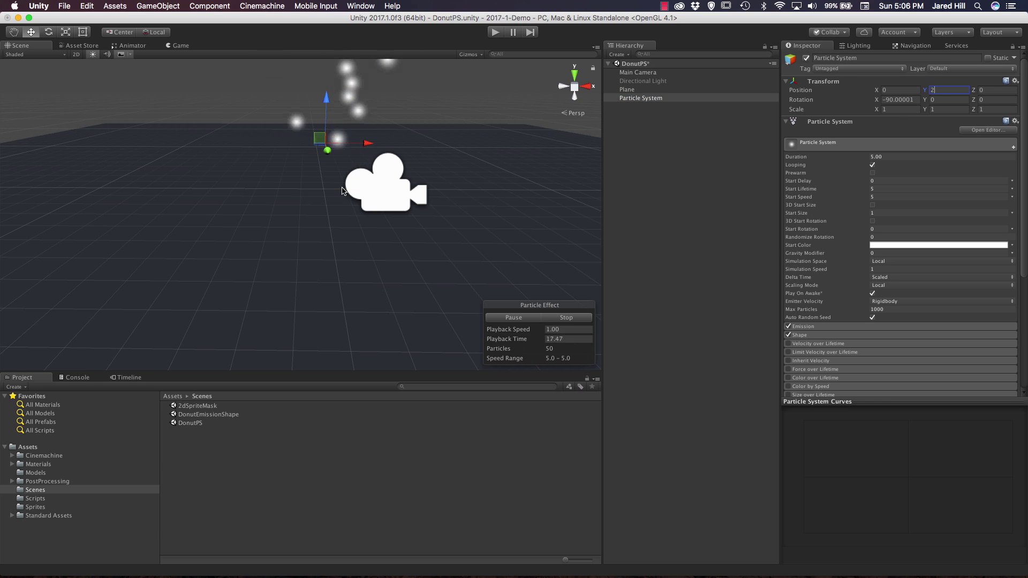
# Adjust the Particle System's height while previewing it in the Game view, setting its Y position to 4.
pyautogui.click(172, 47)
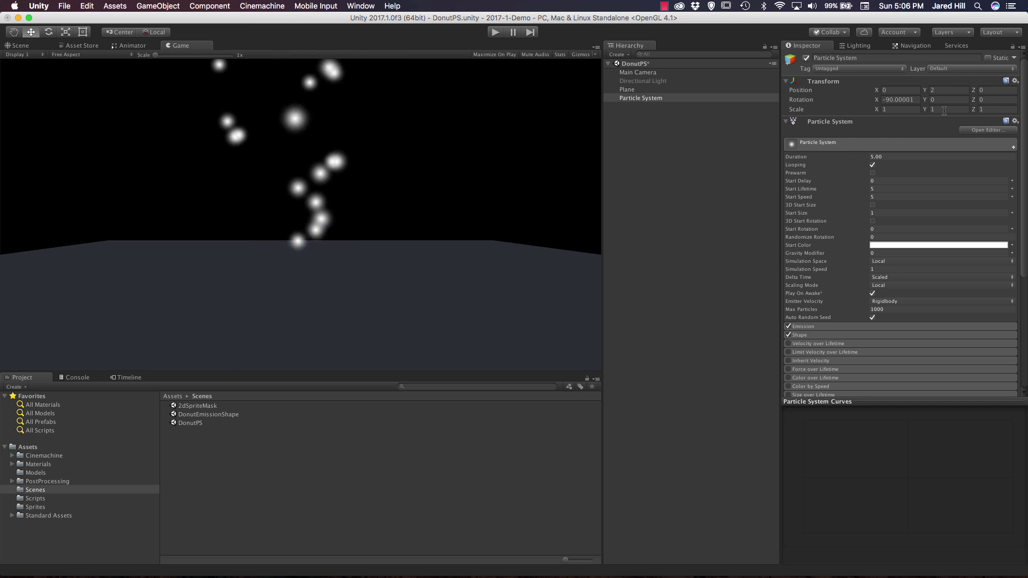
pyautogui.click(951, 89)
pyautogui.write('5')
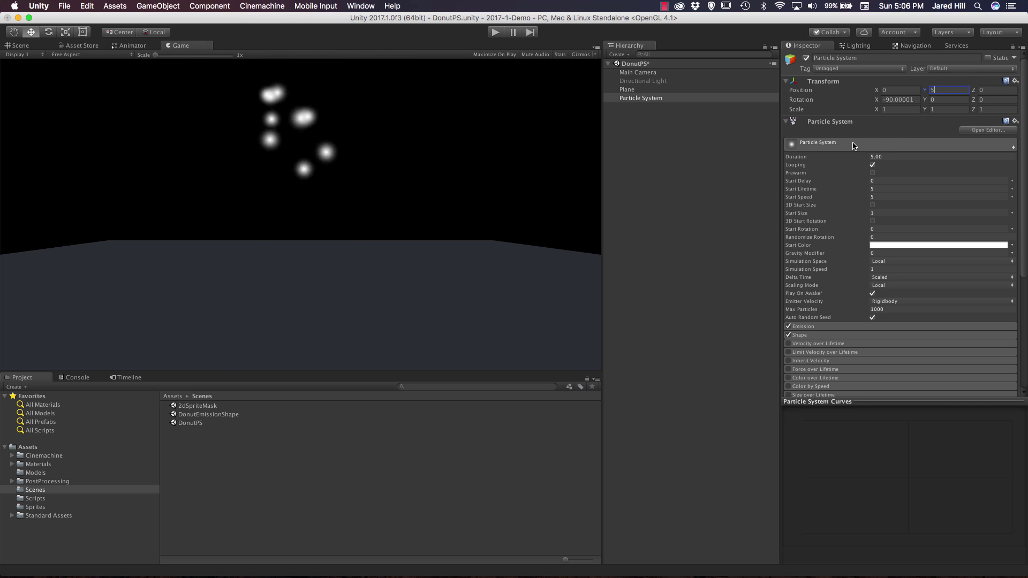
pyautogui.press('BackSpace')
pyautogui.write('4')
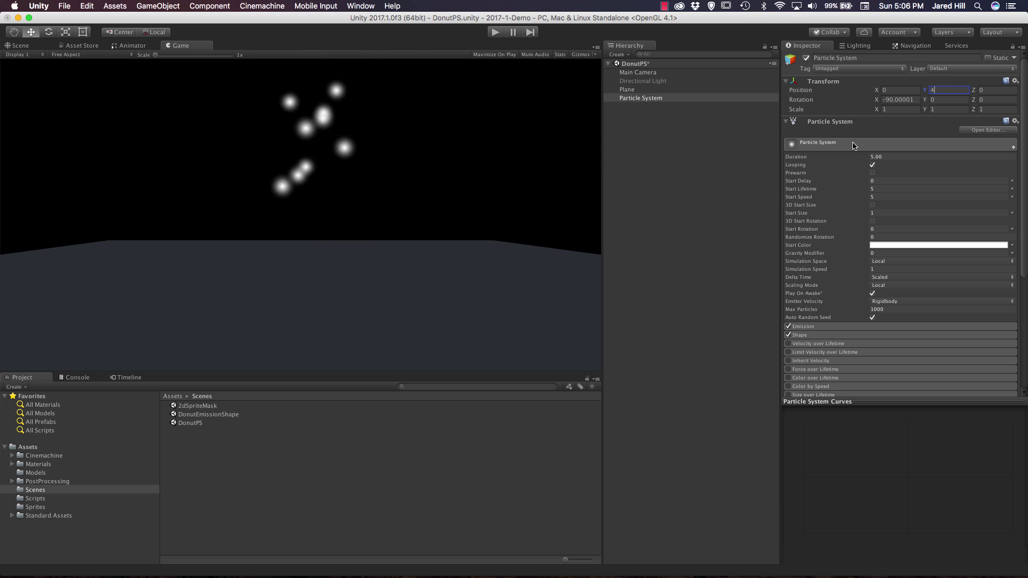
pyautogui.press('super+1')
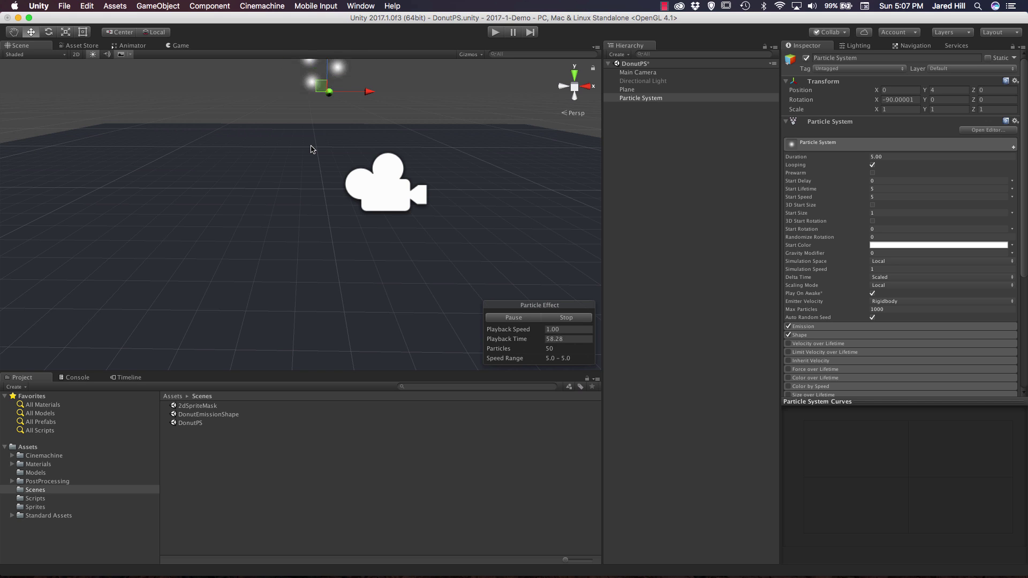
# Widen the particle settings area and set the Particle System's Start Speed to 10.
pyautogui.moveTo(780, 241); pyautogui.dragTo(739, 241)
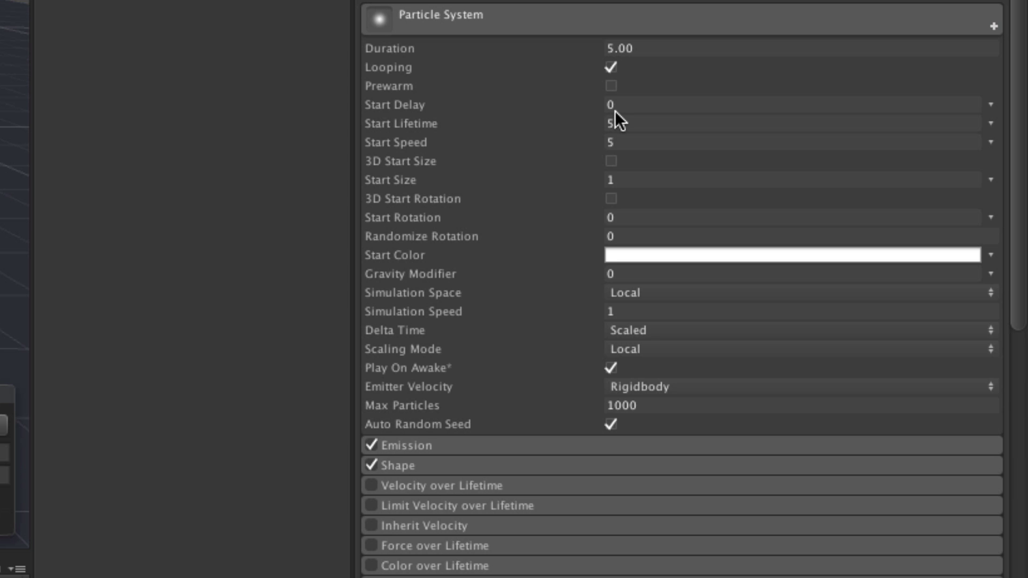
pyautogui.click(627, 141)
pyautogui.write('10')
pyautogui.press('BackSpace')
pyautogui.press('BackSpace')
pyautogui.press('BackSpace')
pyautogui.write('10')
# Set the Particle System's Start Size to 0.4 and its Gravity Modifier to 1.
pyautogui.click(637, 183)
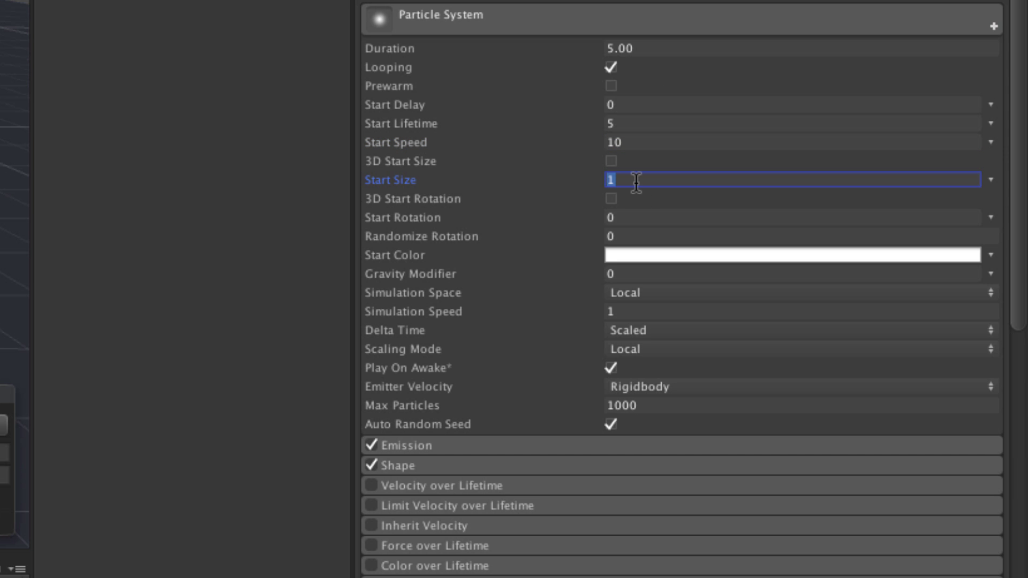
pyautogui.write('.4')
pyautogui.click(640, 274)
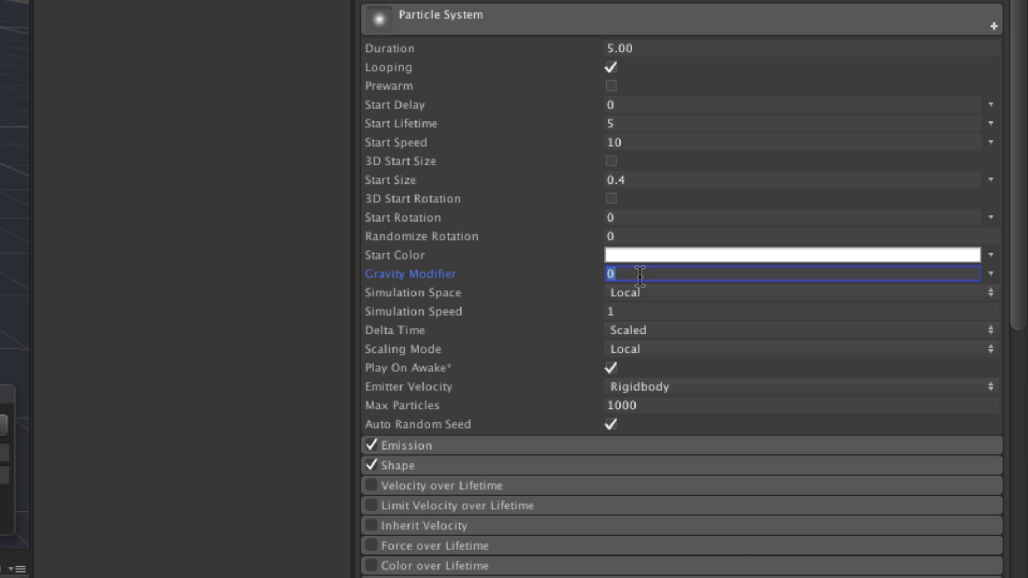
pyautogui.write('1')
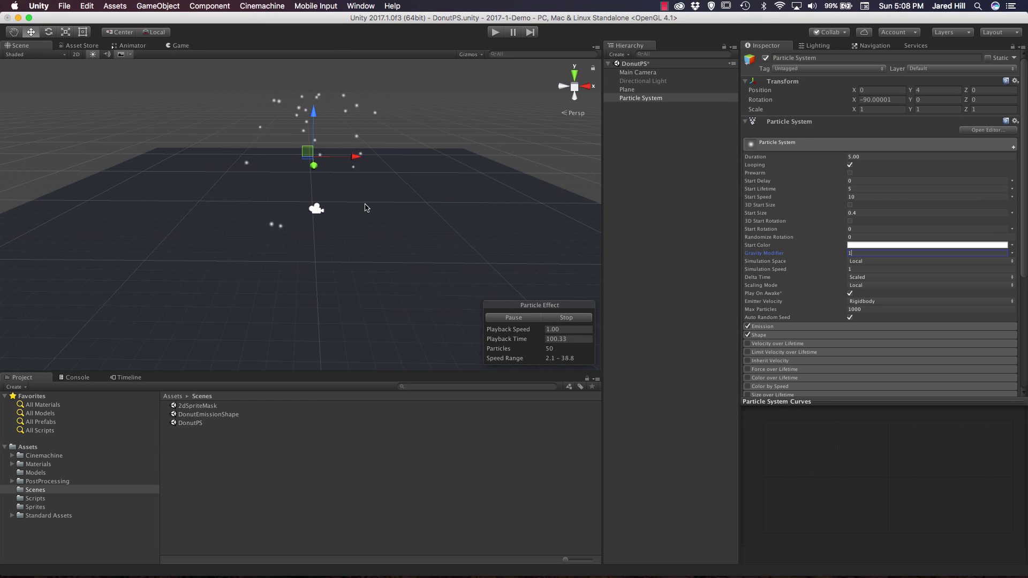
# Change the Simulation Space to World and collapse the main particle settings.
pyautogui.click(868, 262)
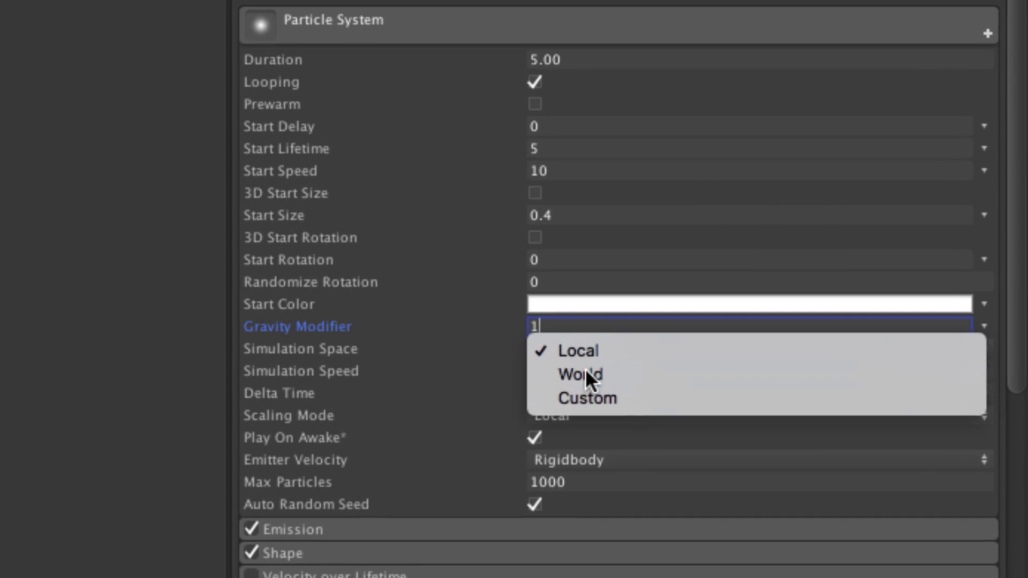
pyautogui.click(869, 269)
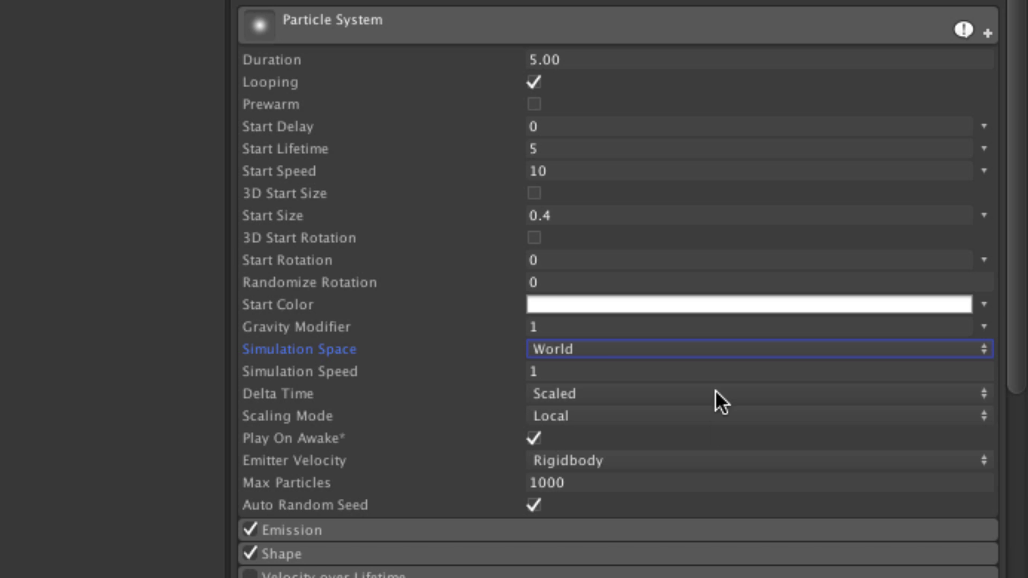
pyautogui.click(454, 28)
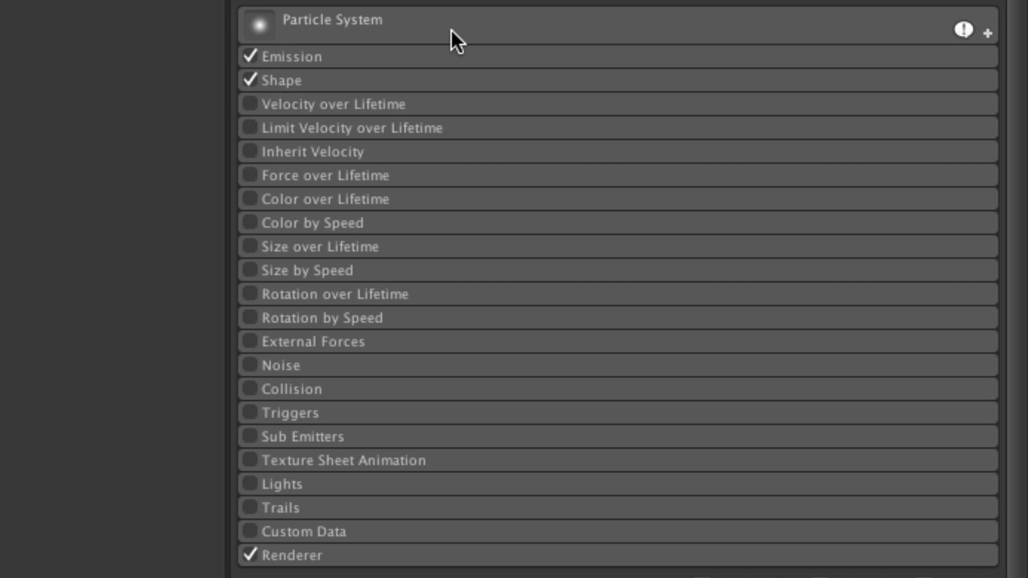
# Expand the Emission module and set its Rate over Time to 200.
pyautogui.click(422, 59)
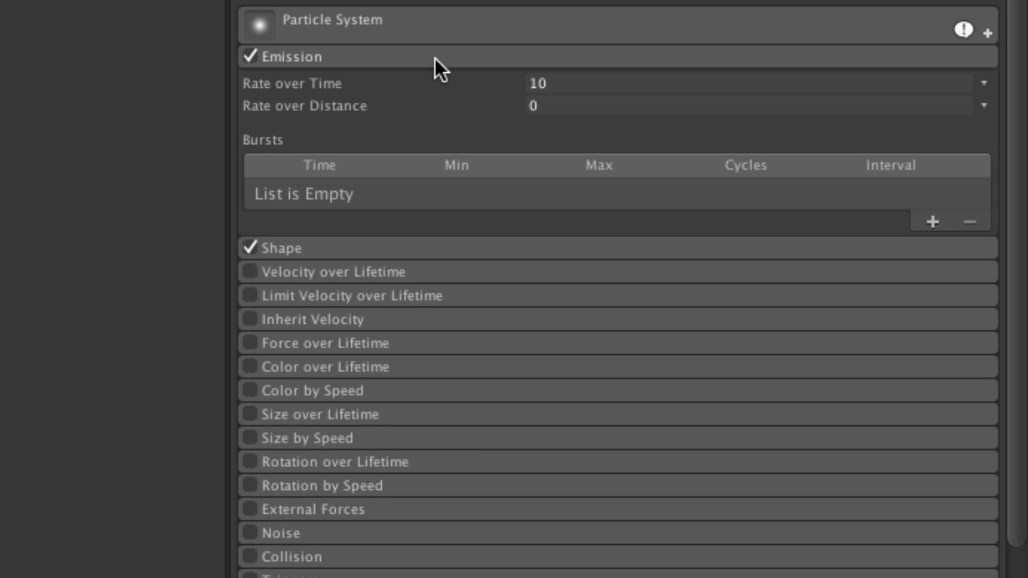
pyautogui.click(641, 85)
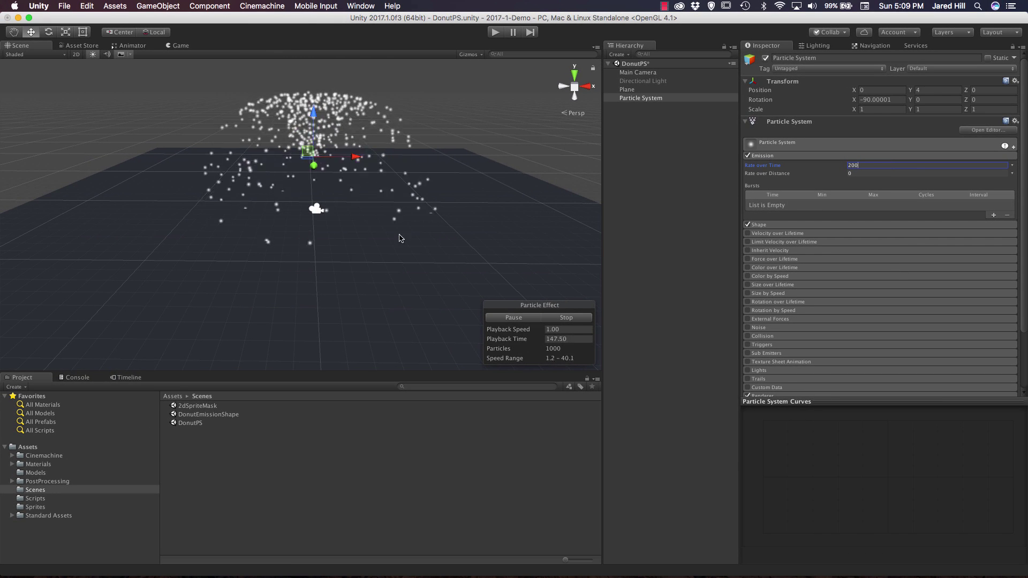
pyautogui.moveTo(370, 230); pyautogui.dragTo(366, 66, button='middle')
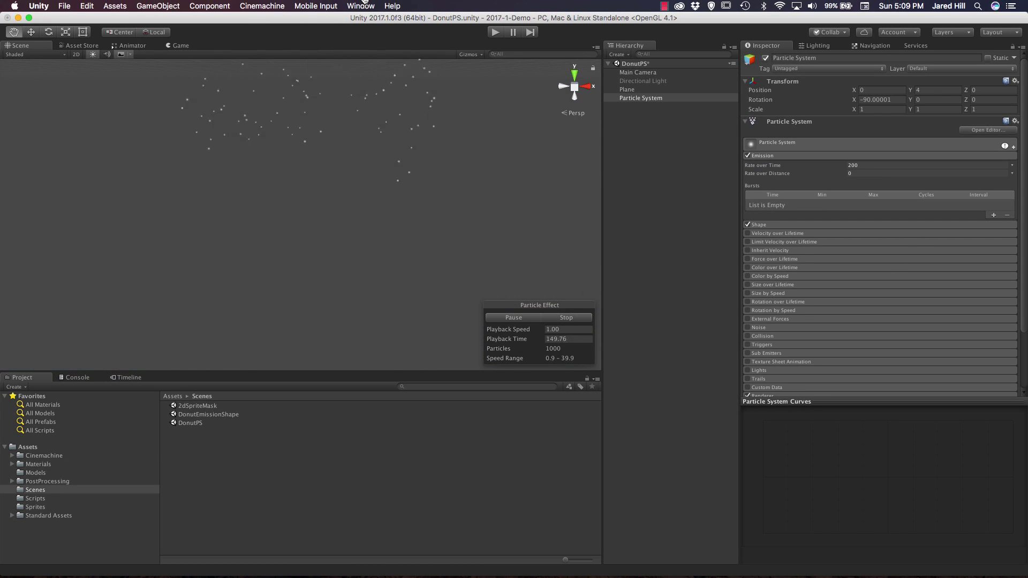
pyautogui.moveTo(365, 102); pyautogui.dragTo(369, 55, button='middle')
pyautogui.moveTo(358, 107); pyautogui.dragTo(329, 303, button='middle')
pyautogui.scroll(-5, 324, 247)
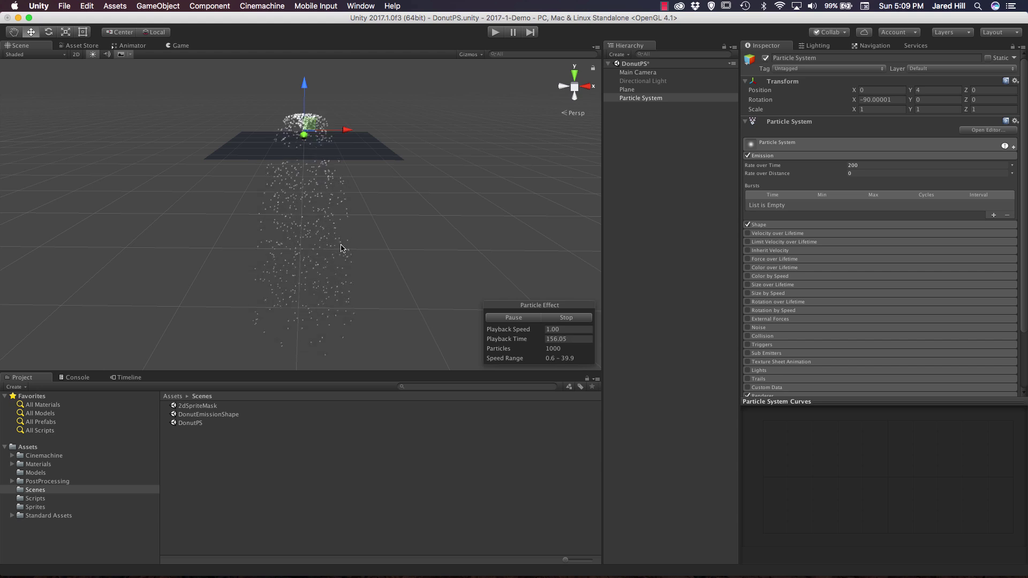
pyautogui.scroll(5, 316, 144)
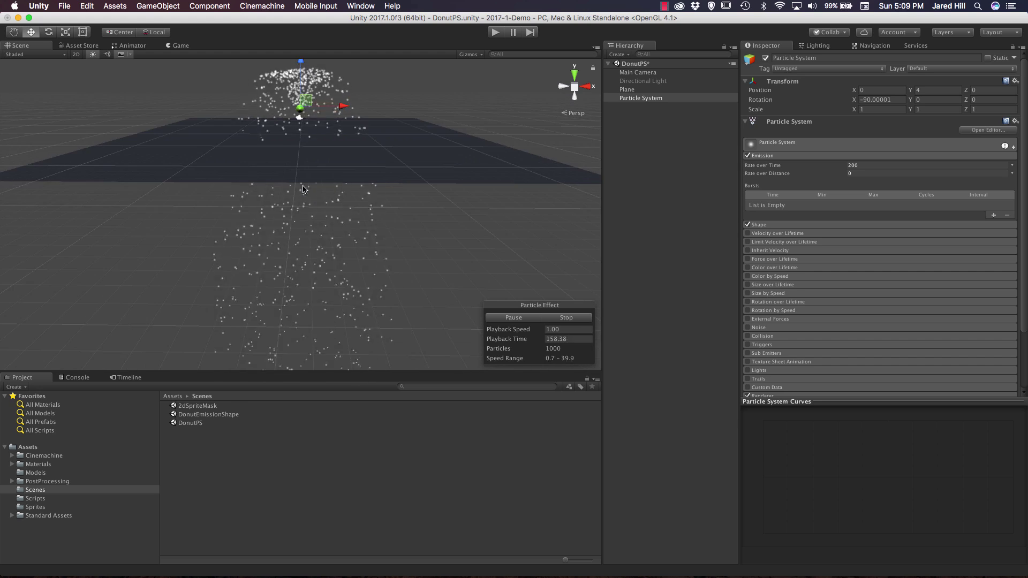
pyautogui.scroll(-5, 323, 153)
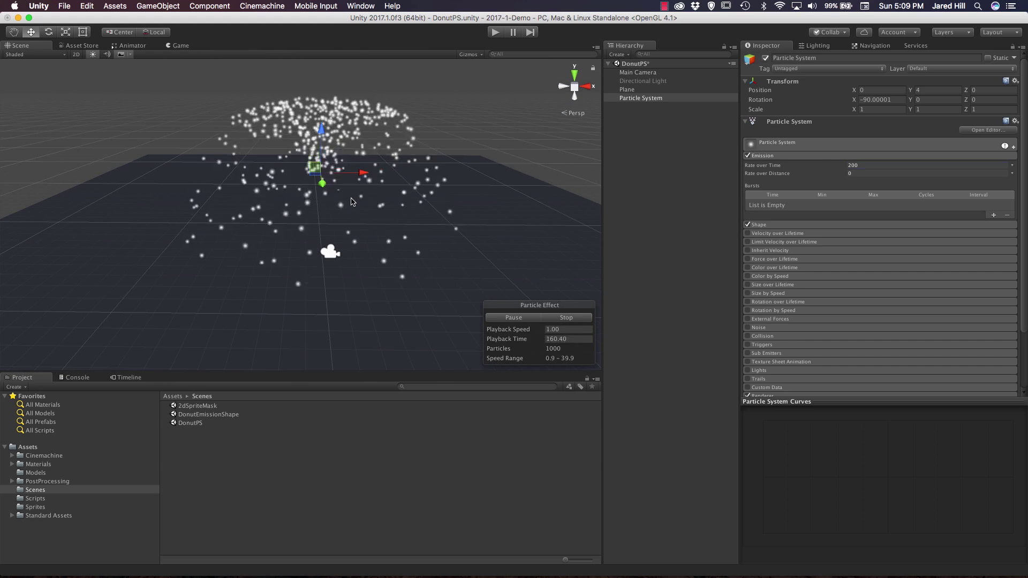
# Collapse the Emission module and change the emitter shape from Cone to Donut in the Shape module.
pyautogui.click(822, 165)
pyautogui.click(787, 147)
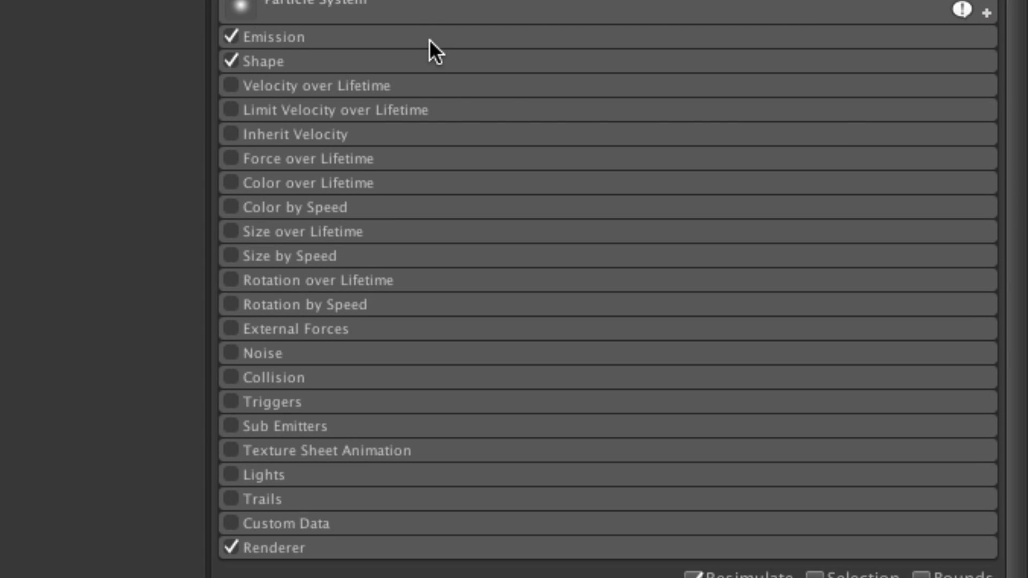
pyautogui.click(414, 59)
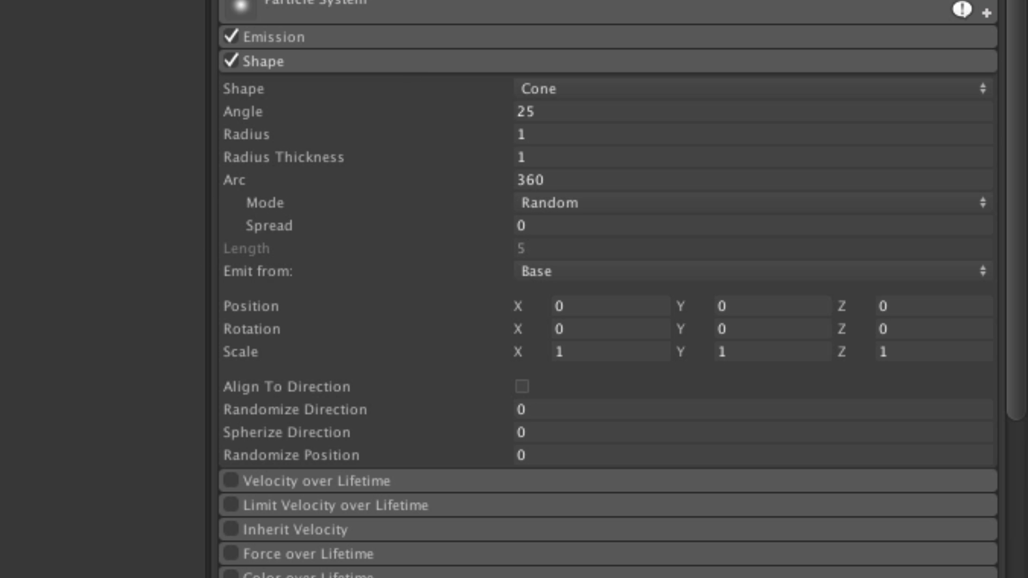
pyautogui.click(596, 89)
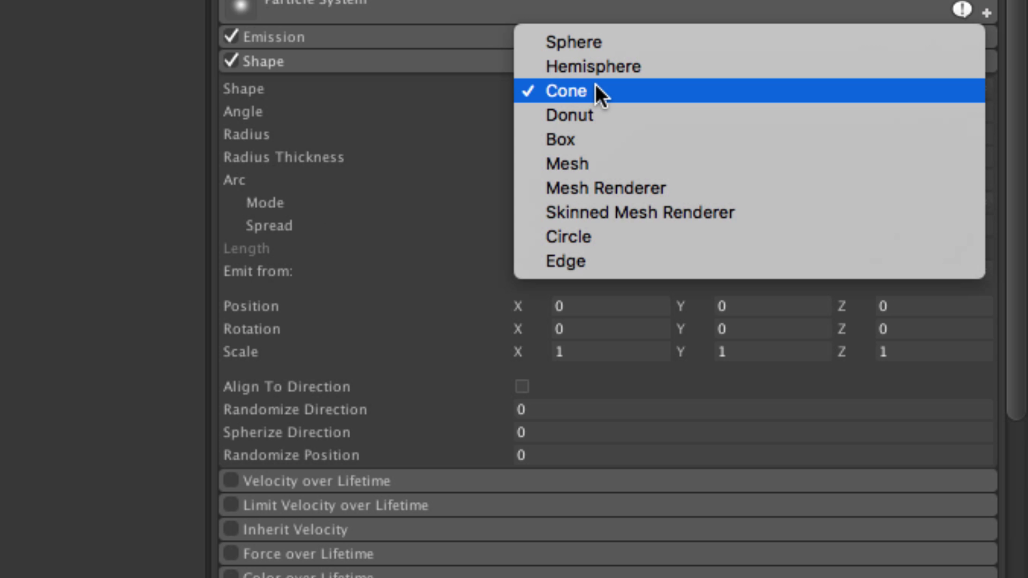
pyautogui.click(607, 119)
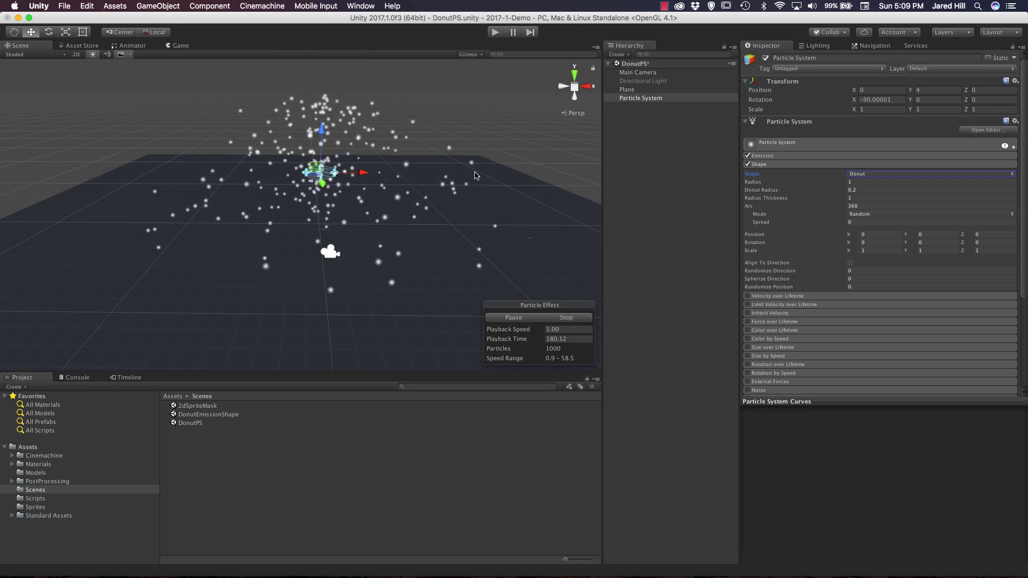
pyautogui.moveTo(476, 175); pyautogui.dragTo(436, 257, button='middle')
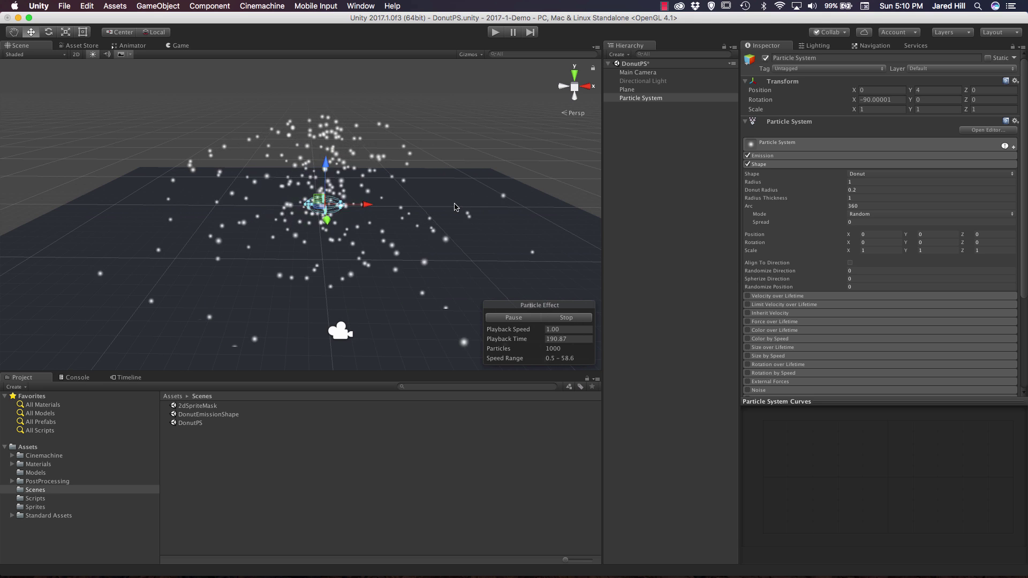
# Set the Particle System's Transform X rotation to 0.
pyautogui.click(886, 97)
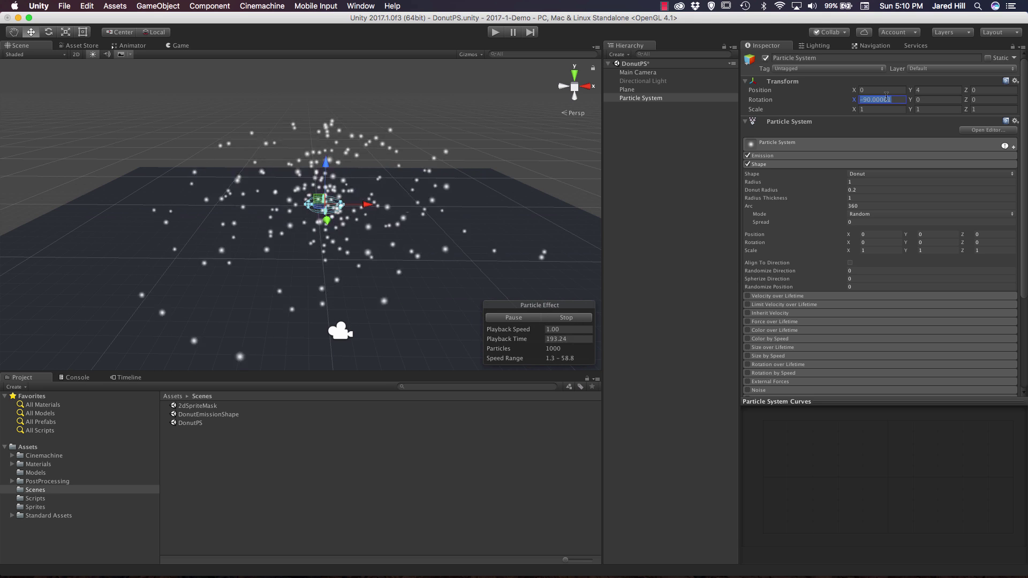
pyautogui.write('0')
pyautogui.press('Return')
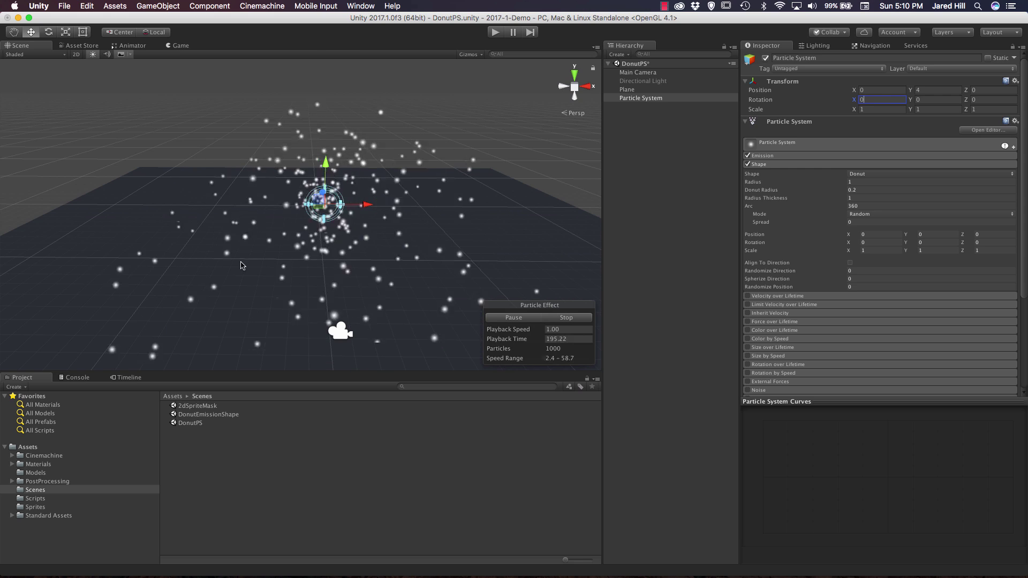
pyautogui.moveTo(375, 343); pyautogui.dragTo(347, 202, button='middle')
# Set the donut shape's Radius to 1.47 and its Donut Radius to 0.3.
pyautogui.click(861, 183)
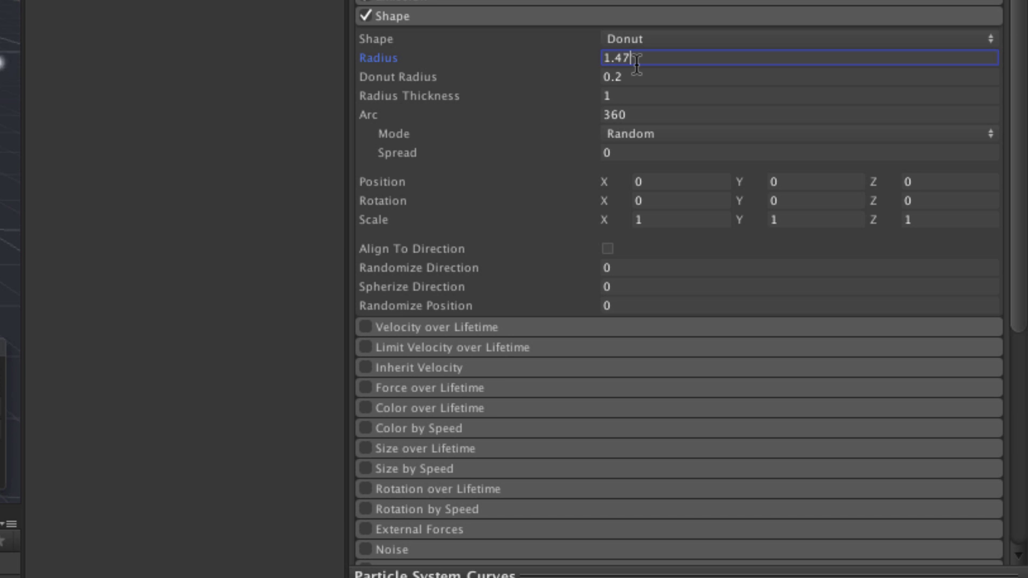
pyautogui.press('Tab')
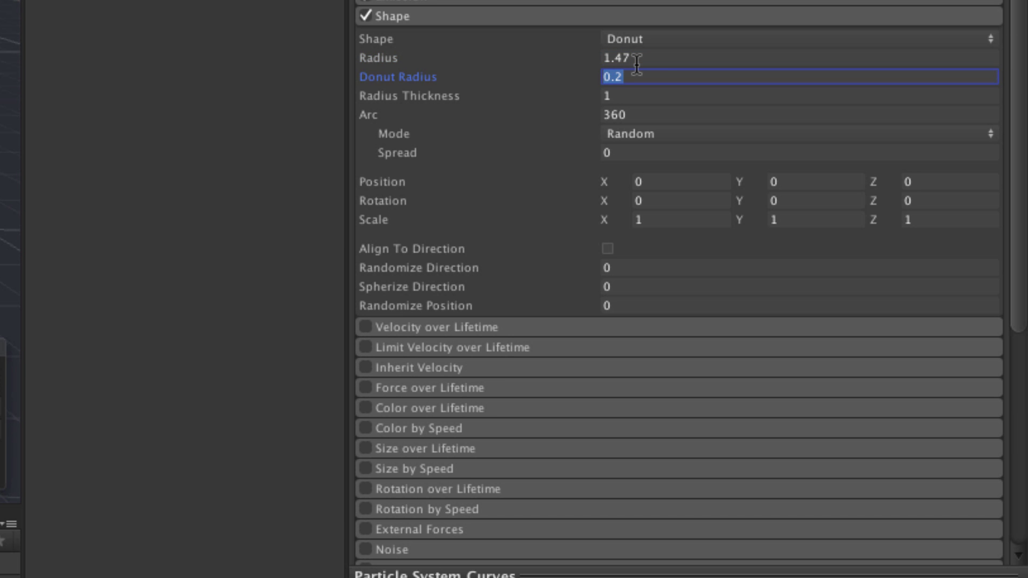
pyautogui.write('.3')
pyautogui.click(653, 119)
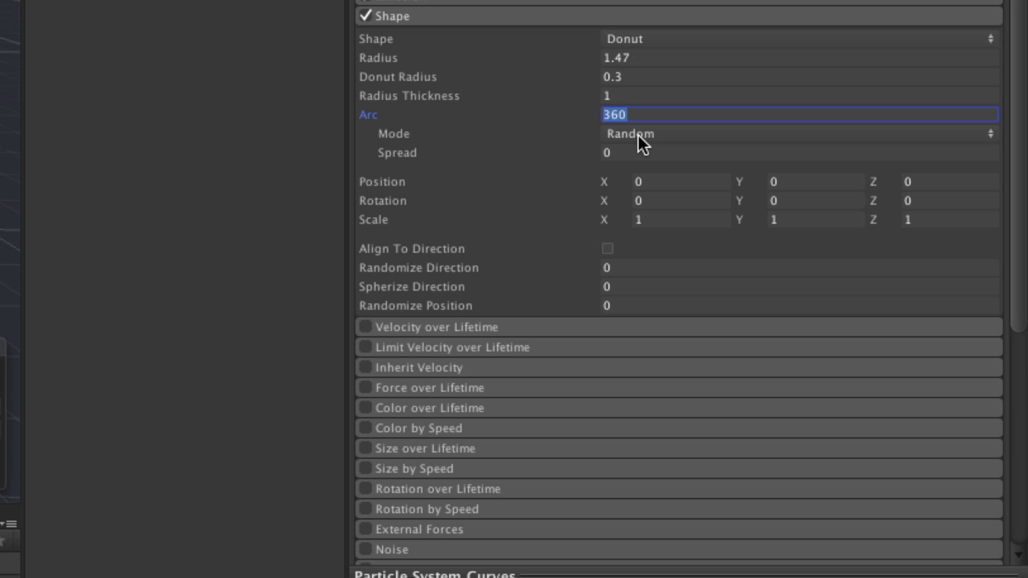
pyautogui.press('Return')
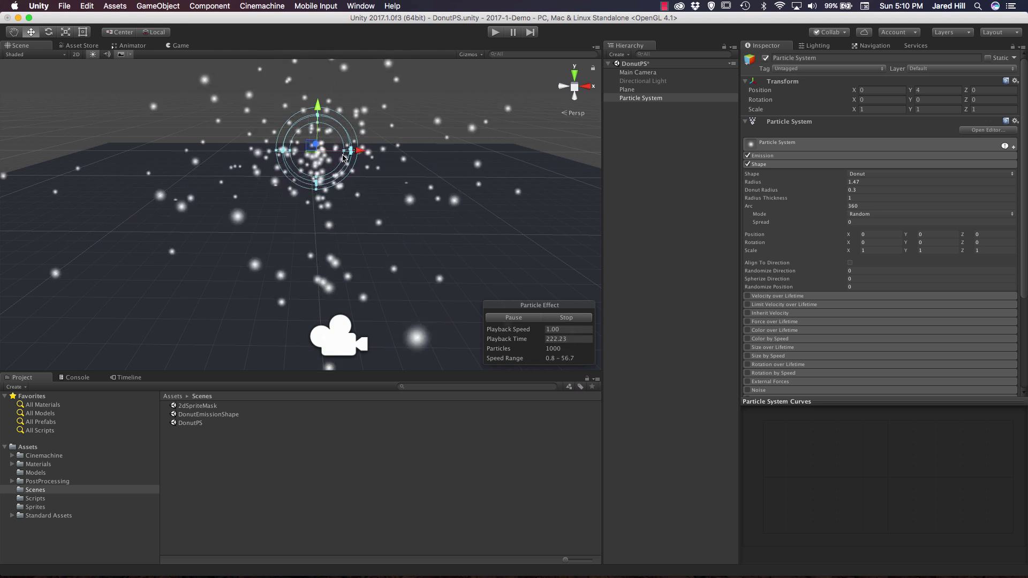
# Change the donut's Arc Mode to Loop and set its Speed to 2.7.
pyautogui.click(877, 214)
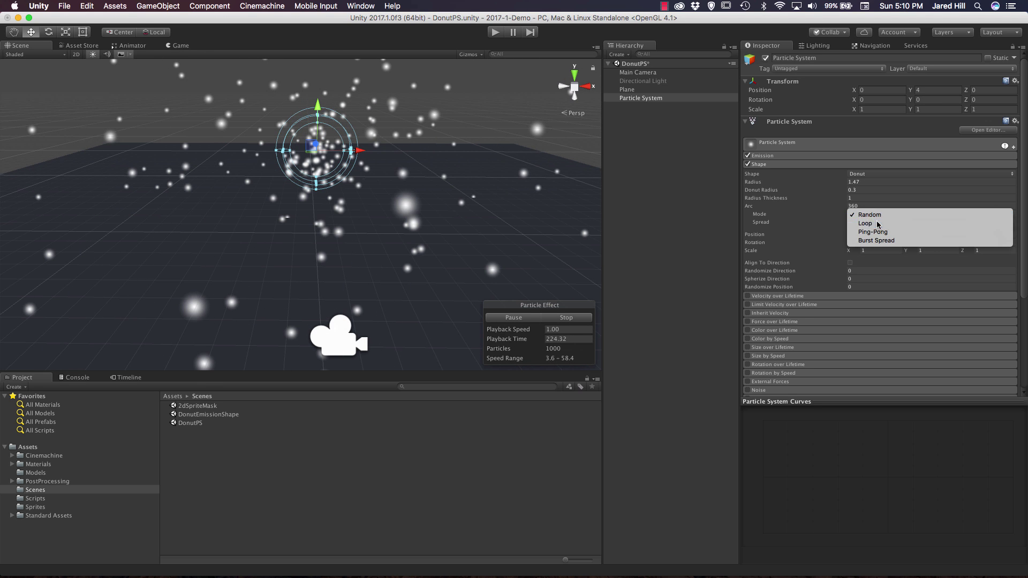
pyautogui.click(878, 223)
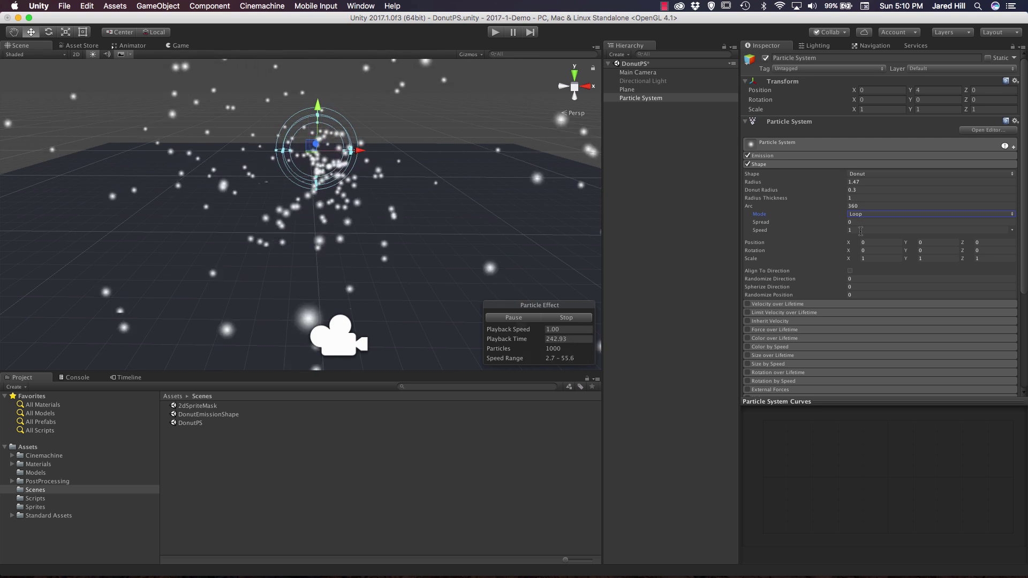
pyautogui.click(861, 230)
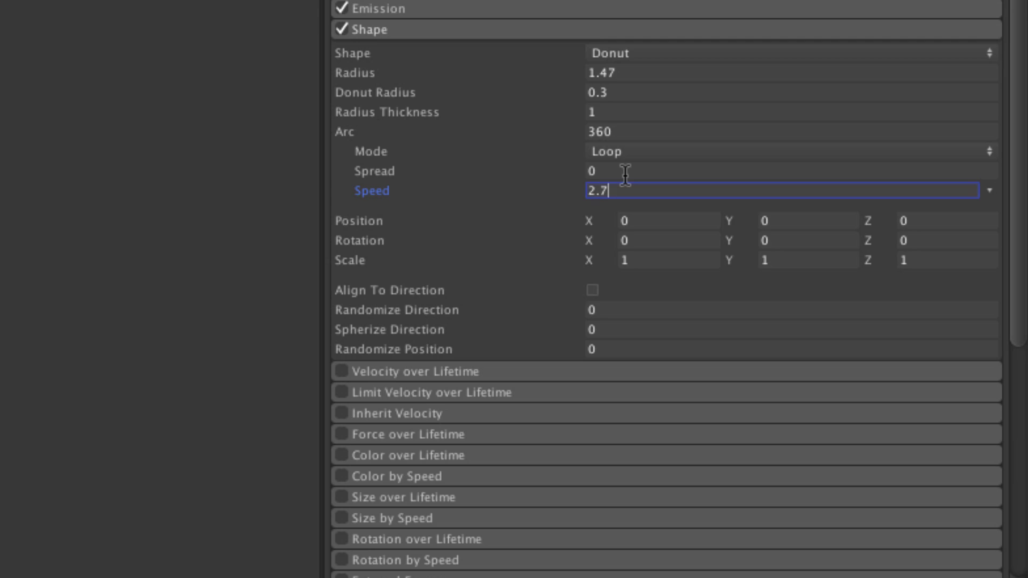
pyautogui.press('Return')
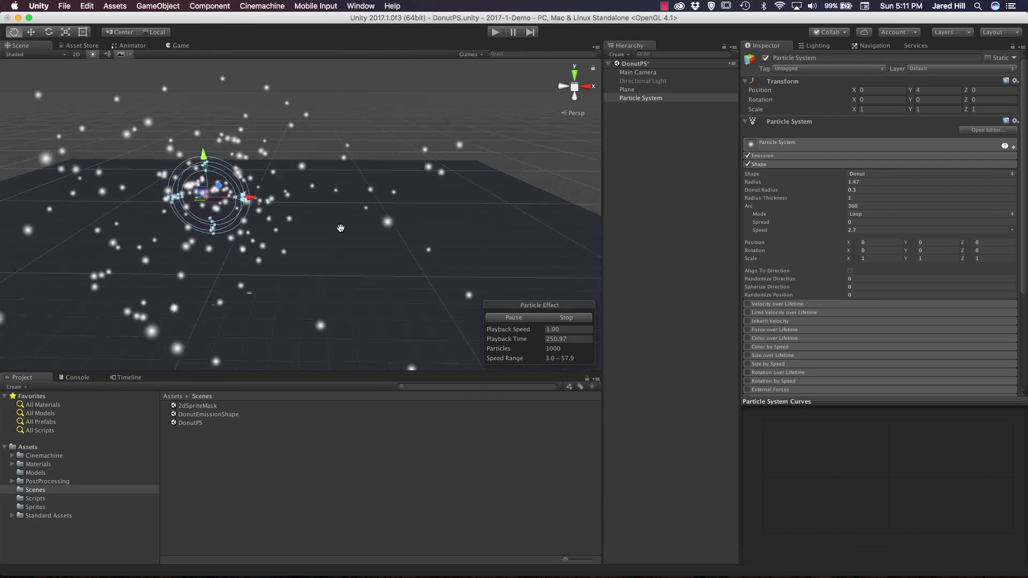
pyautogui.keyDown('alt'); pyautogui.moveTo(341, 229); pyautogui.dragTo(375, 236); pyautogui.keyUp('alt')
# Set the Particle System's Transform X rotation to -90 and the Shape module's X rotation to 90.
pyautogui.click(870, 101)
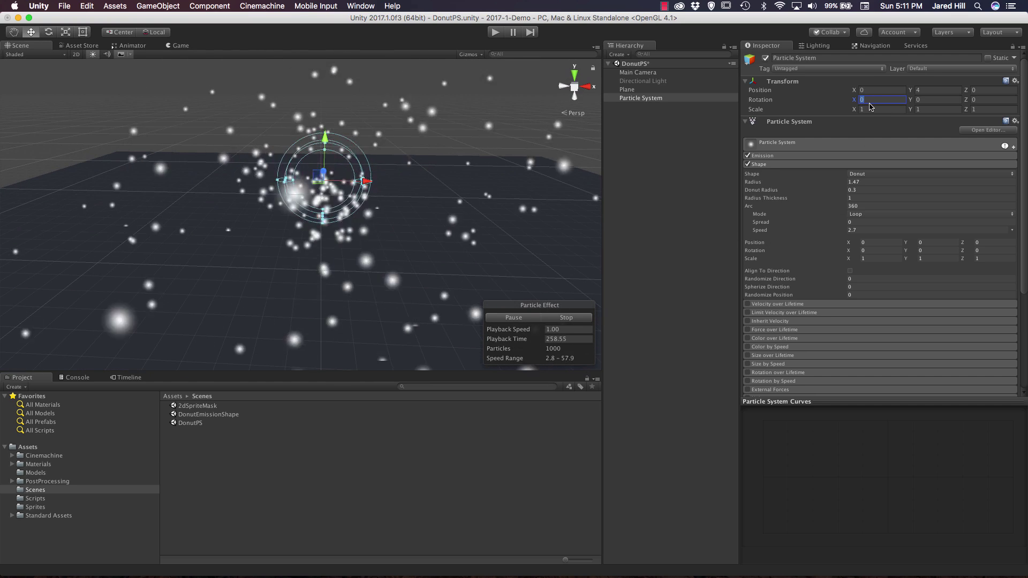
pyautogui.write('-')
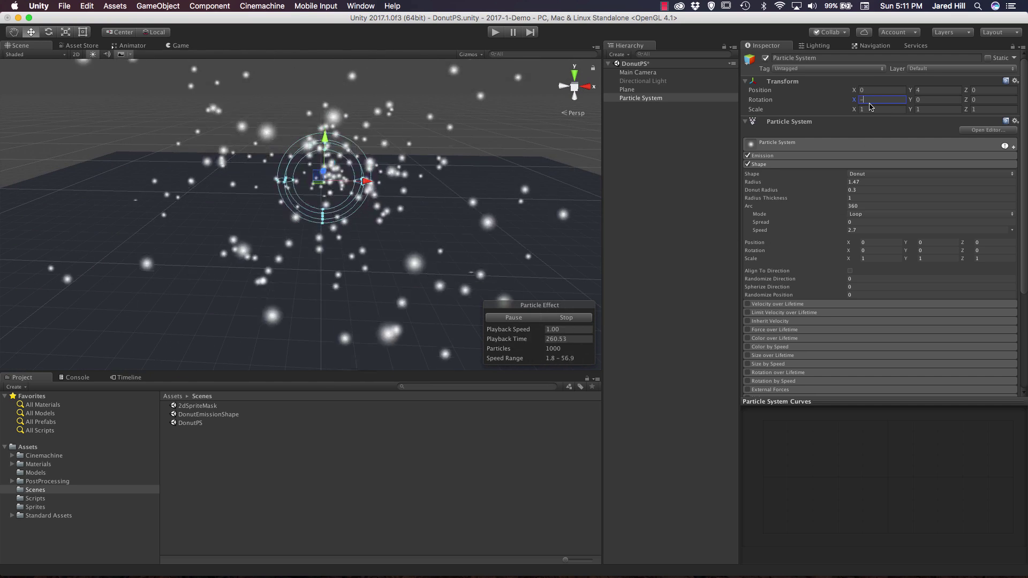
pyautogui.write('90')
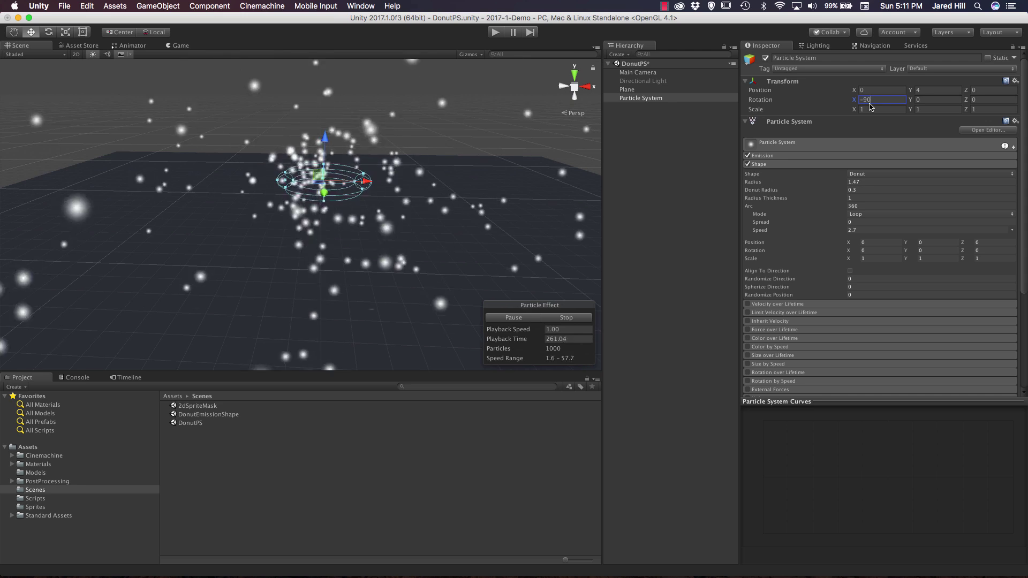
pyautogui.click(865, 250)
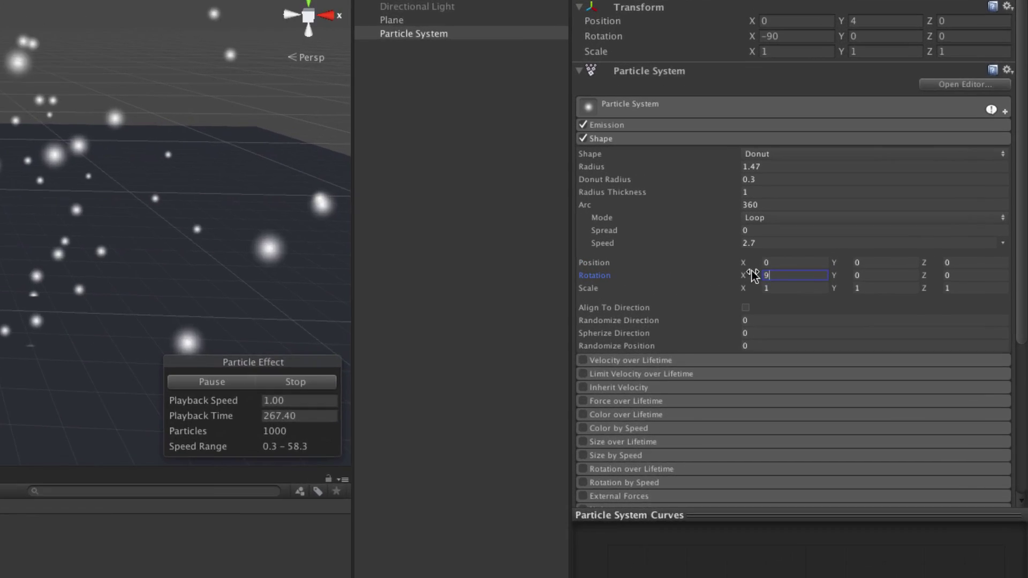
pyautogui.write('90')
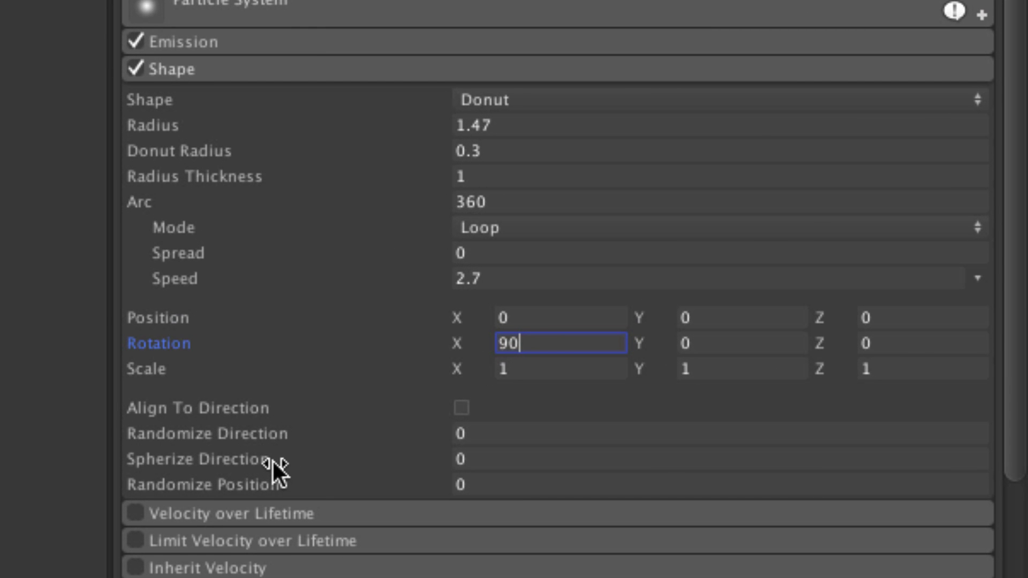
# Set the Shape module's Spherize Direction to 1.
pyautogui.scroll(-1, 316, 423)
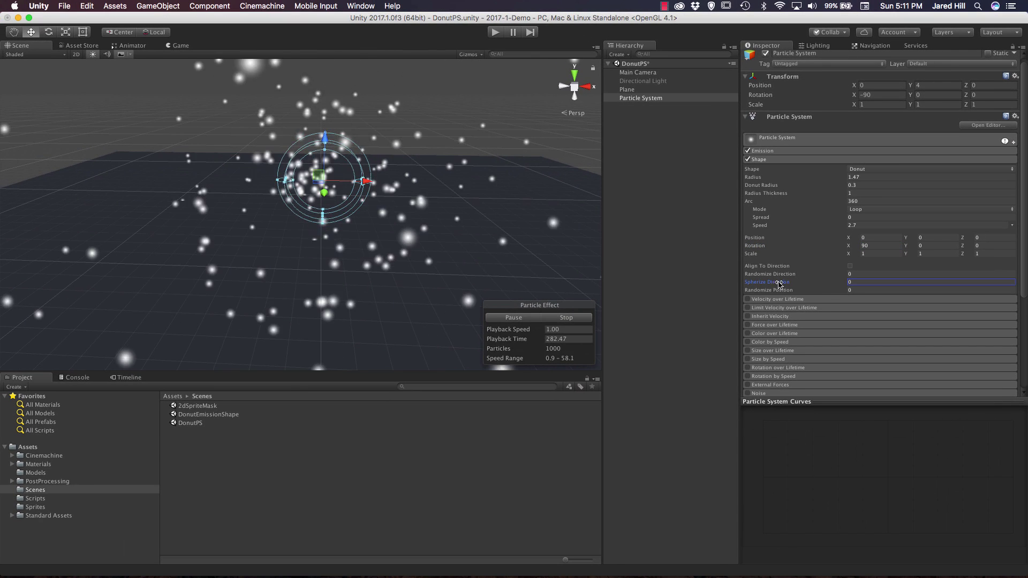
pyautogui.moveTo(229, 444); pyautogui.dragTo(269, 451)
pyautogui.moveTo(789, 284); pyautogui.dragTo(792, 284)
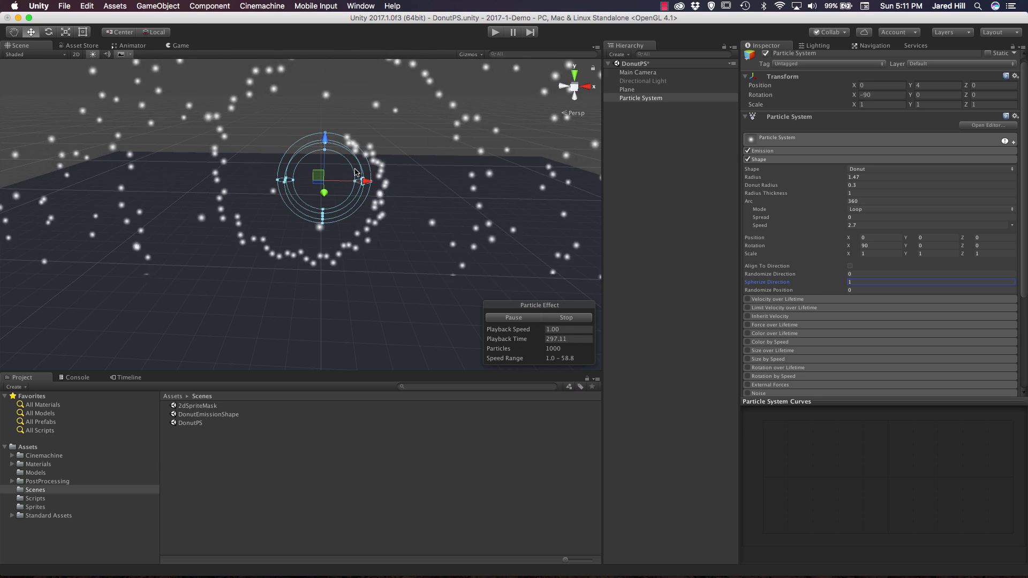
# Set the end colour of the Color by Speed gradient, at location 100%, to yellow with hex FFEE4D.
pyautogui.click(842, 272)
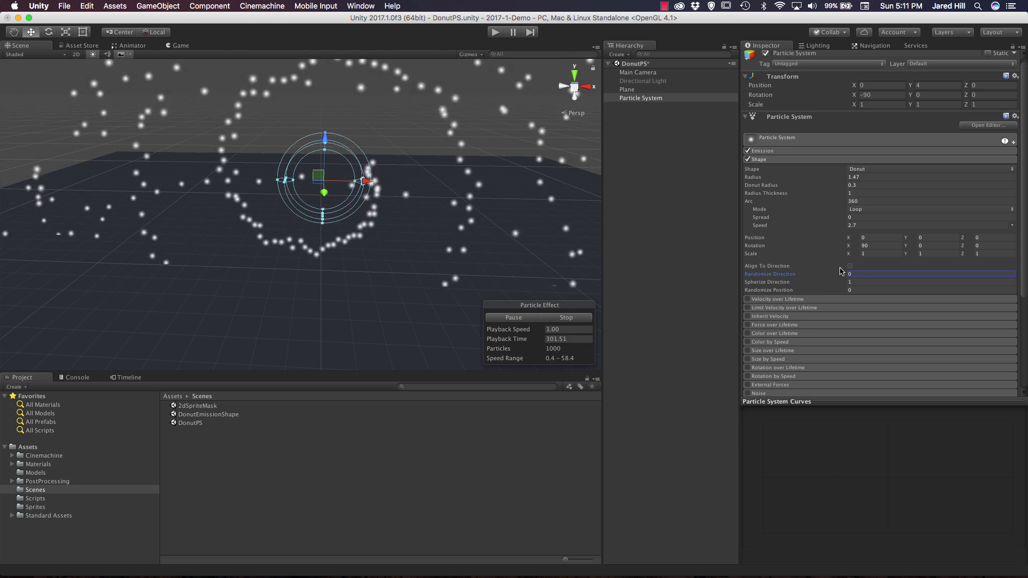
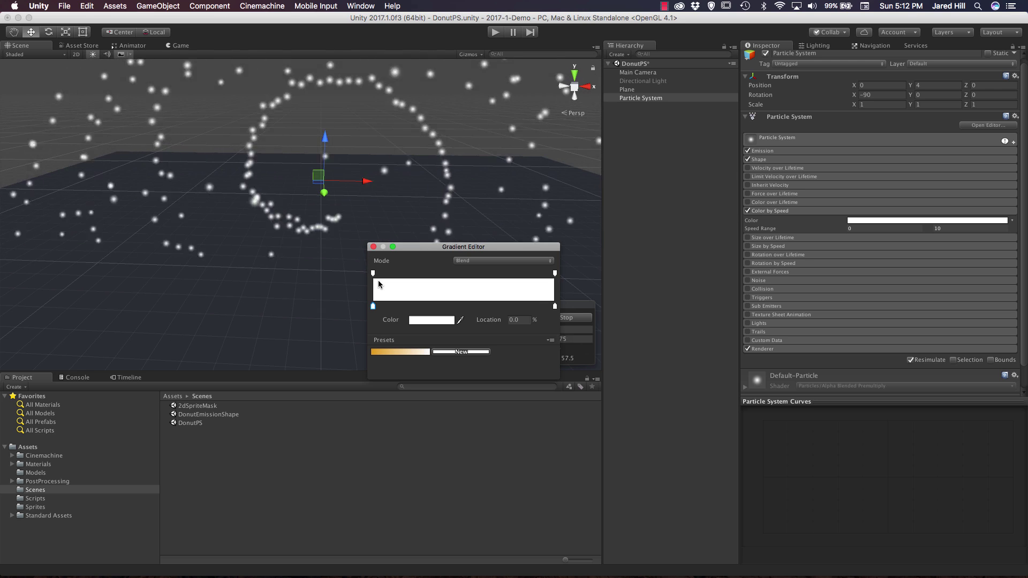
pyautogui.click(555, 307)
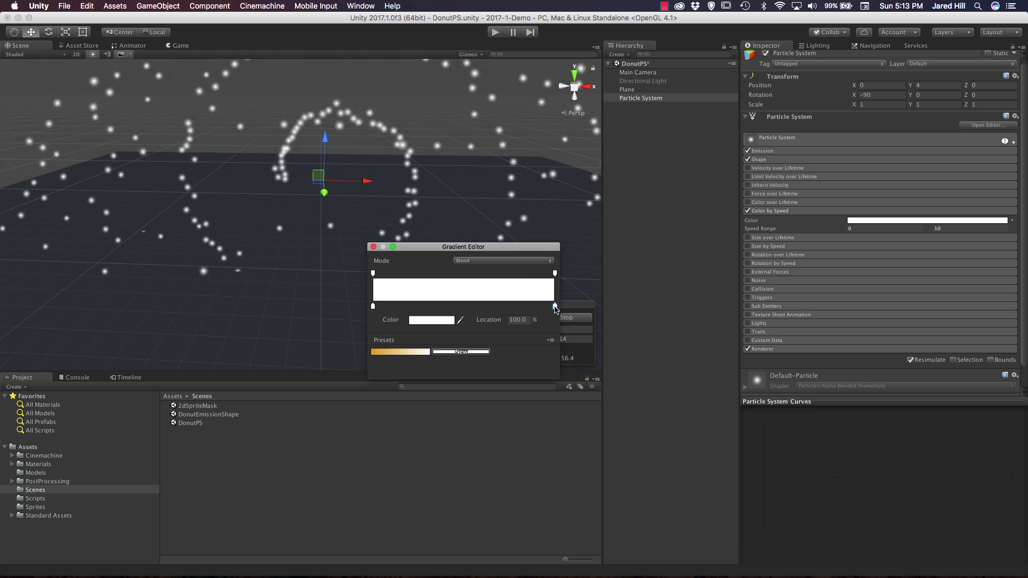
pyautogui.click(432, 321)
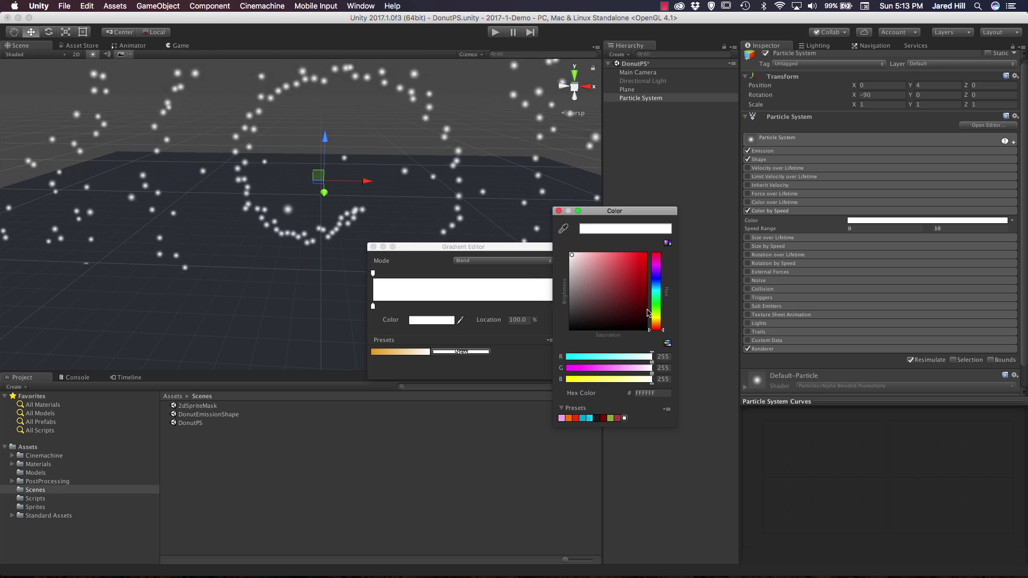
pyautogui.click(649, 392)
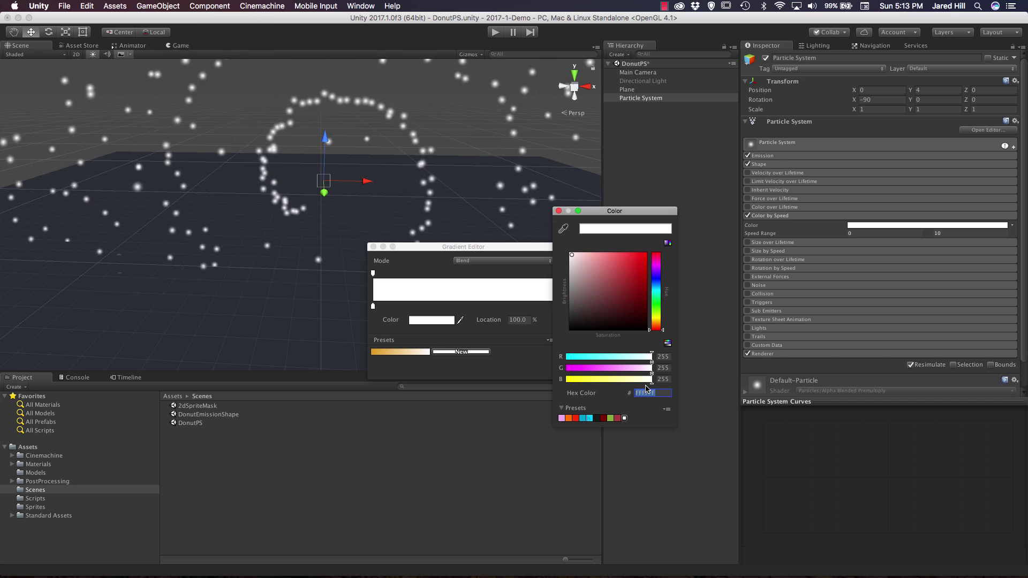
pyautogui.write('FFE')
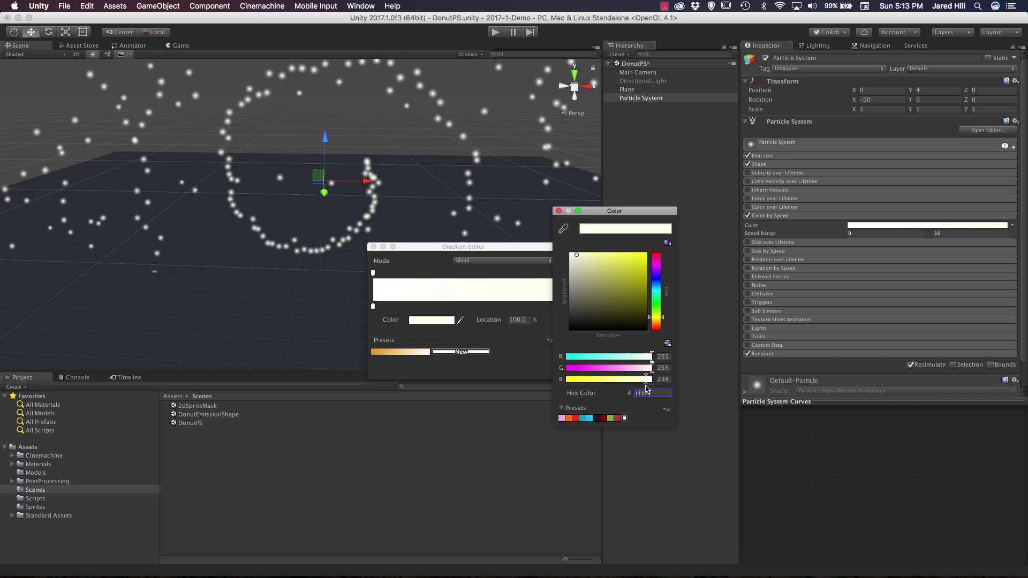
pyautogui.write('E4D')
pyautogui.click(558, 211)
pyautogui.scroll(-5, 383, 215)
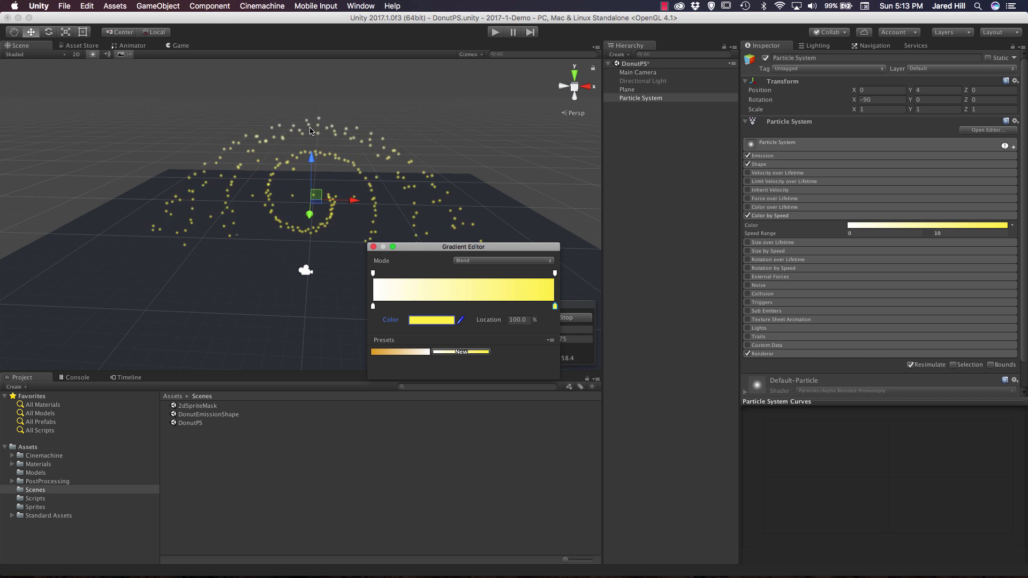
pyautogui.press('Escape')
# Collapse the Color by Speed settings, enable the Size over Lifetime module and show its settings.
pyautogui.scroll(10, 327, 196)
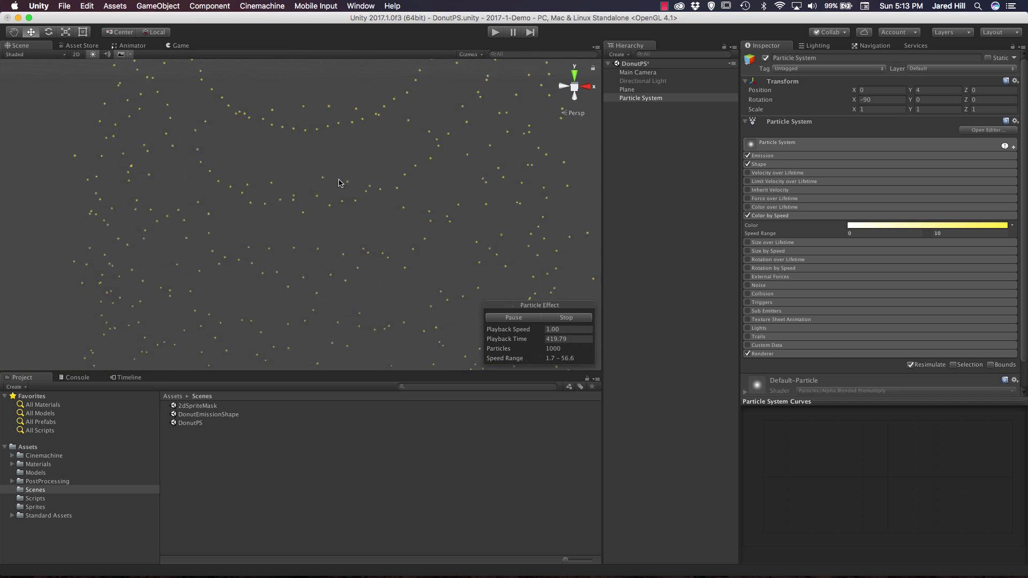
pyautogui.moveTo(339, 193); pyautogui.dragTo(344, 209, button='middle')
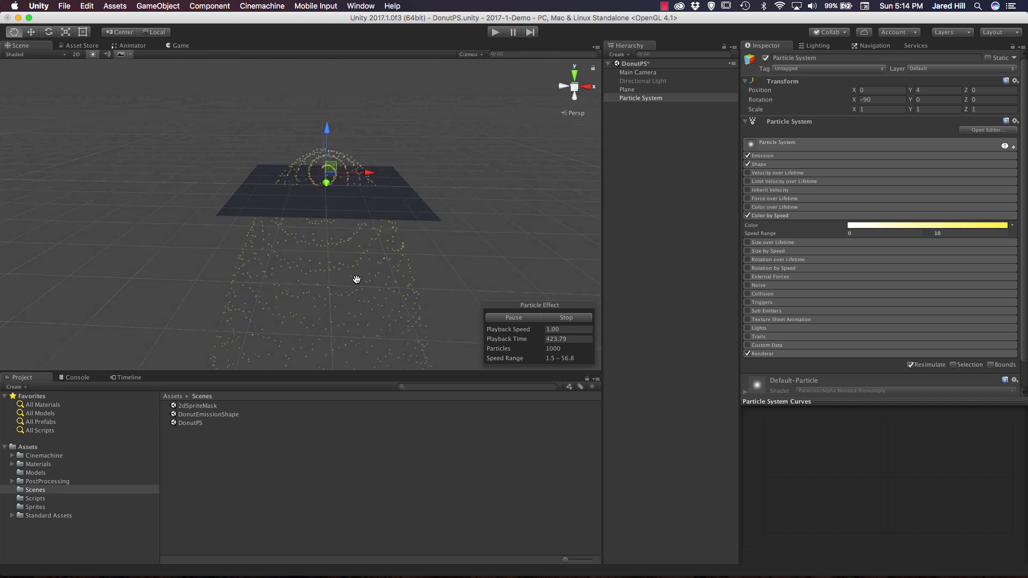
pyautogui.moveTo(357, 275); pyautogui.dragTo(359, 289, button='middle')
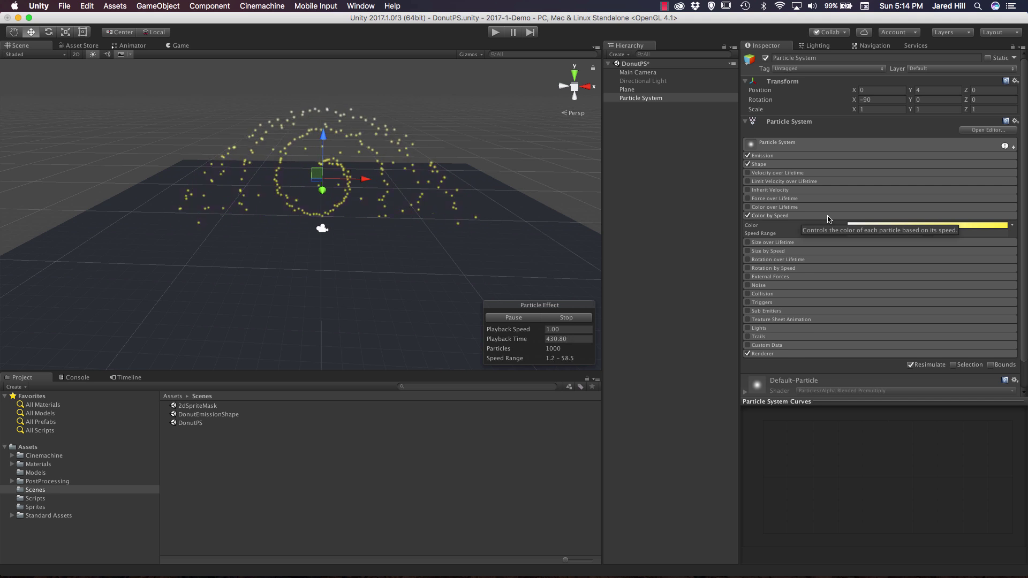
pyautogui.click(828, 216)
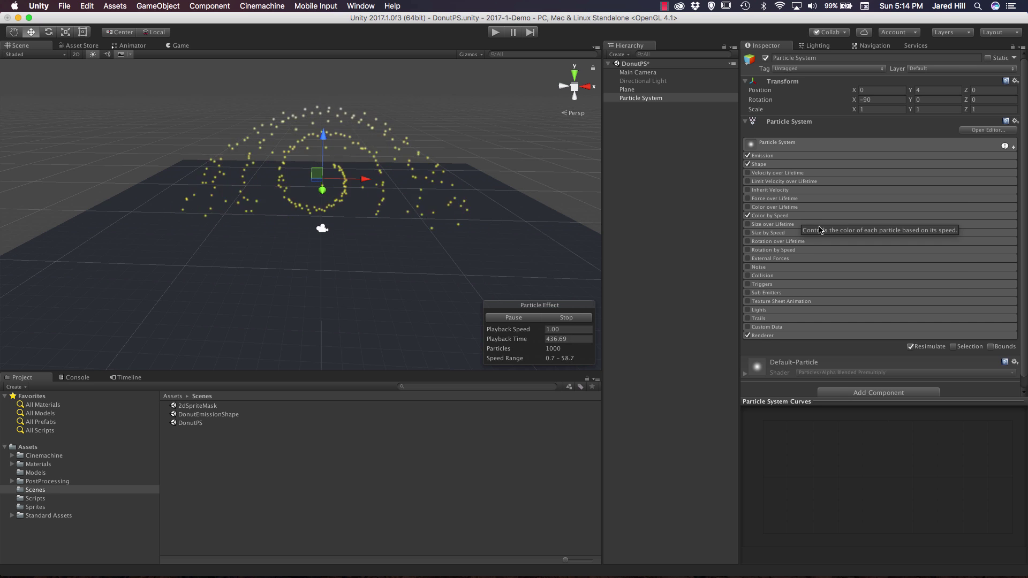
pyautogui.click(748, 225)
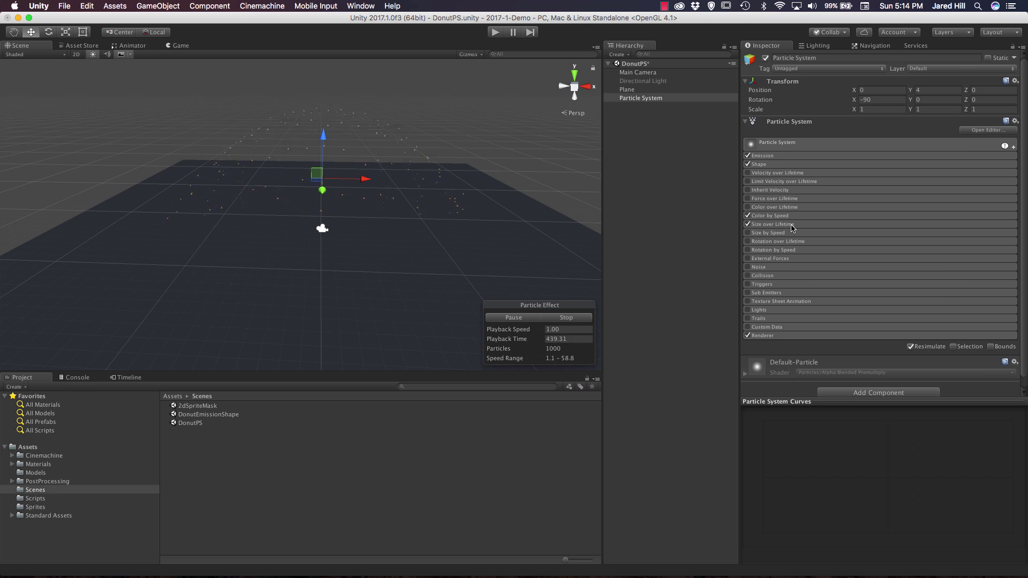
pyautogui.click(792, 228)
pyautogui.scroll(3, 517, 252)
pyautogui.moveTo(473, 156); pyautogui.dragTo(447, 133, button='middle')
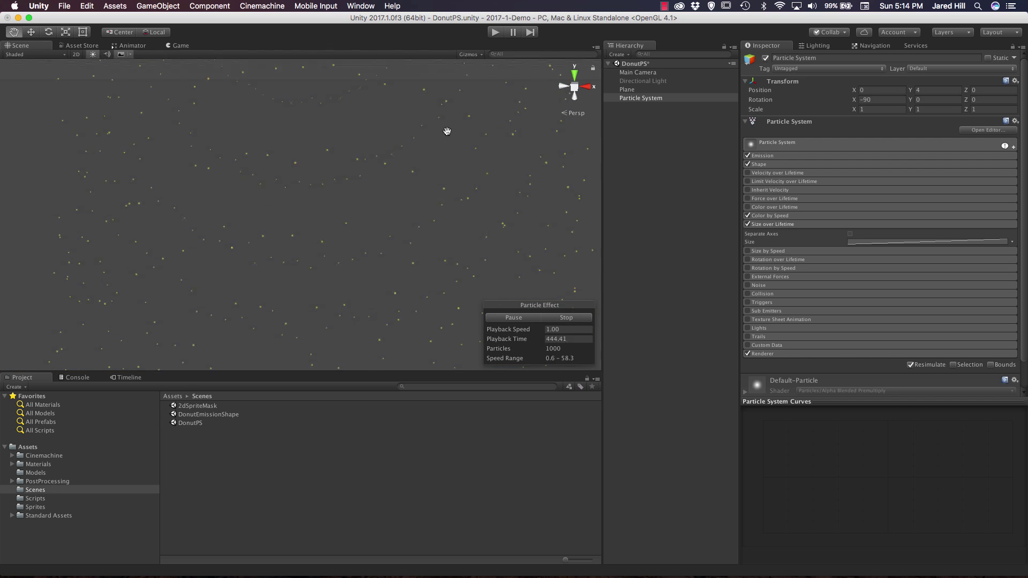
pyautogui.press('f')
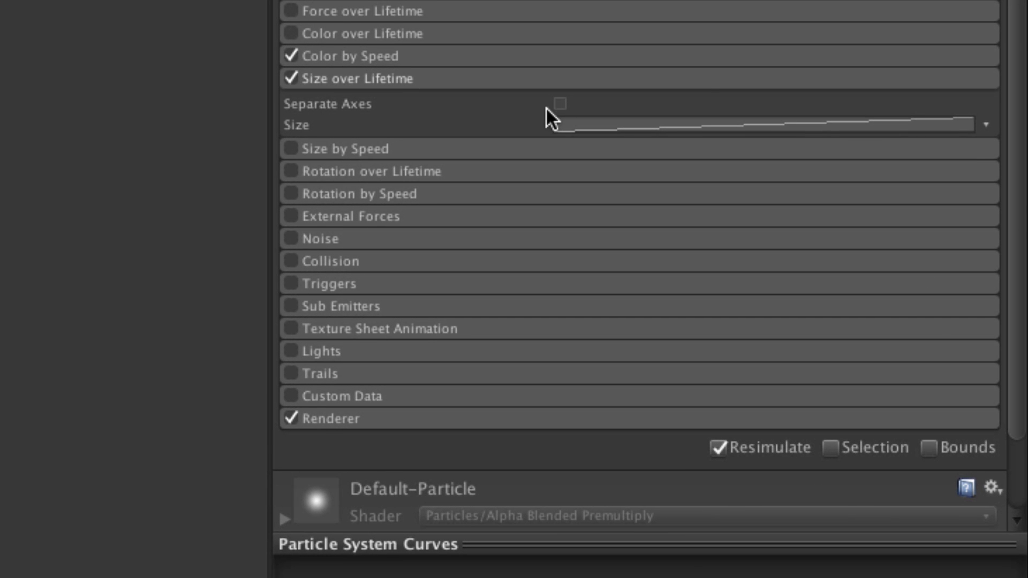
# Shape the Size over Lifetime curve to fall smoothly from 1.00 to about 0.18, with a flat tangent at the start.
pyautogui.click(602, 126)
pyautogui.moveTo(638, 547); pyautogui.dragTo(651, 216)
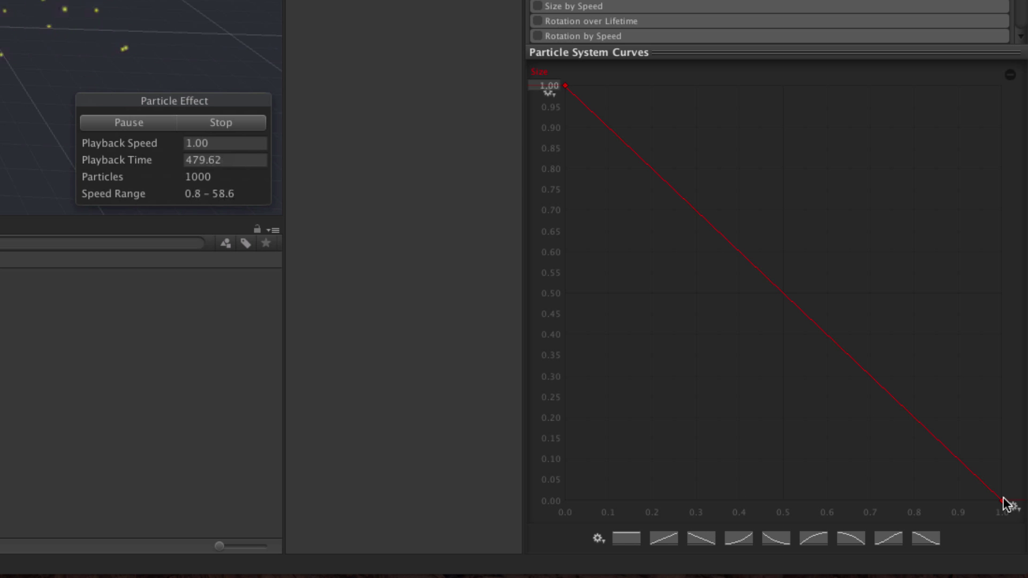
pyautogui.moveTo(1002, 502); pyautogui.dragTo(948, 430)
pyautogui.click(566, 86)
pyautogui.moveTo(603, 110); pyautogui.dragTo(615, 88)
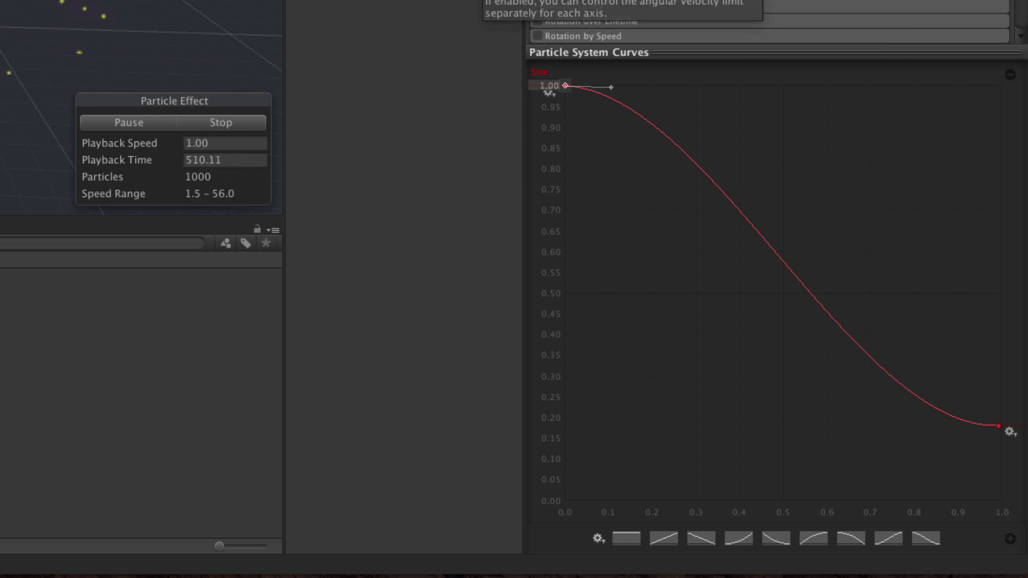
pyautogui.scroll(-2, 771, 22)
pyautogui.moveTo(702, 47); pyautogui.dragTo(703, 97)
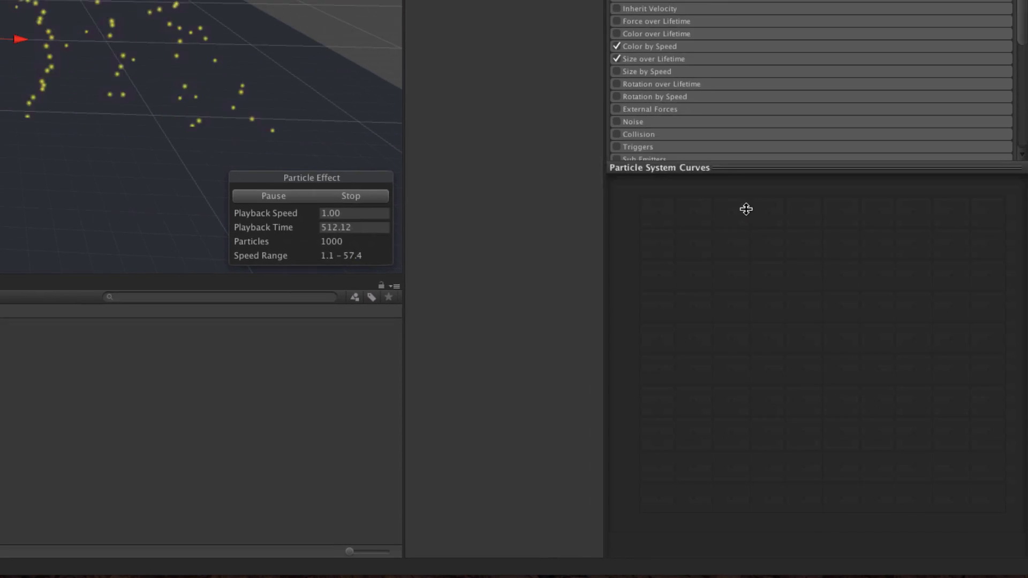
pyautogui.moveTo(746, 163); pyautogui.dragTo(706, 280)
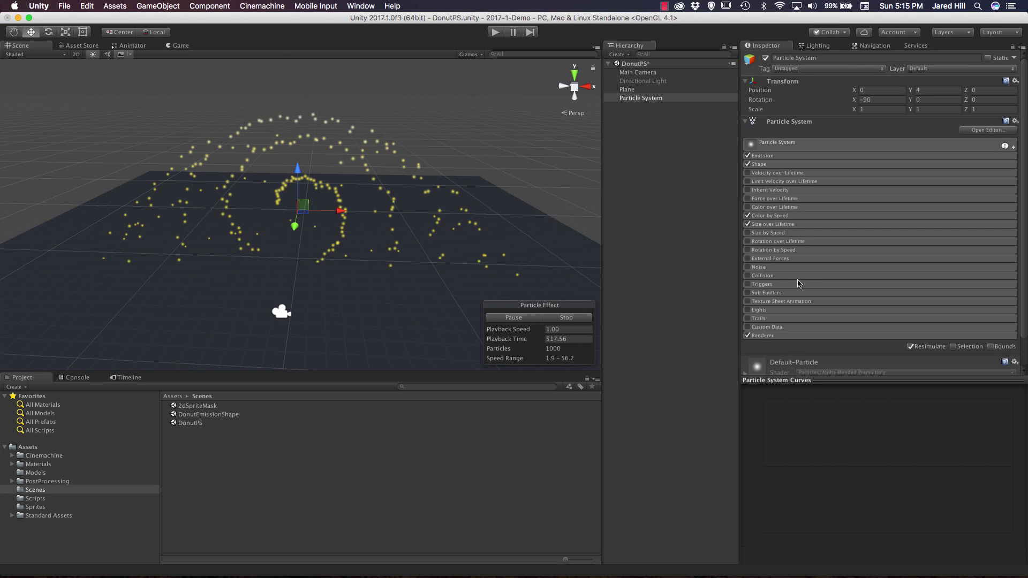
# Enable the Collision module with Type Planes and assign the scene's Plane as the collision plane.
pyautogui.click(798, 276)
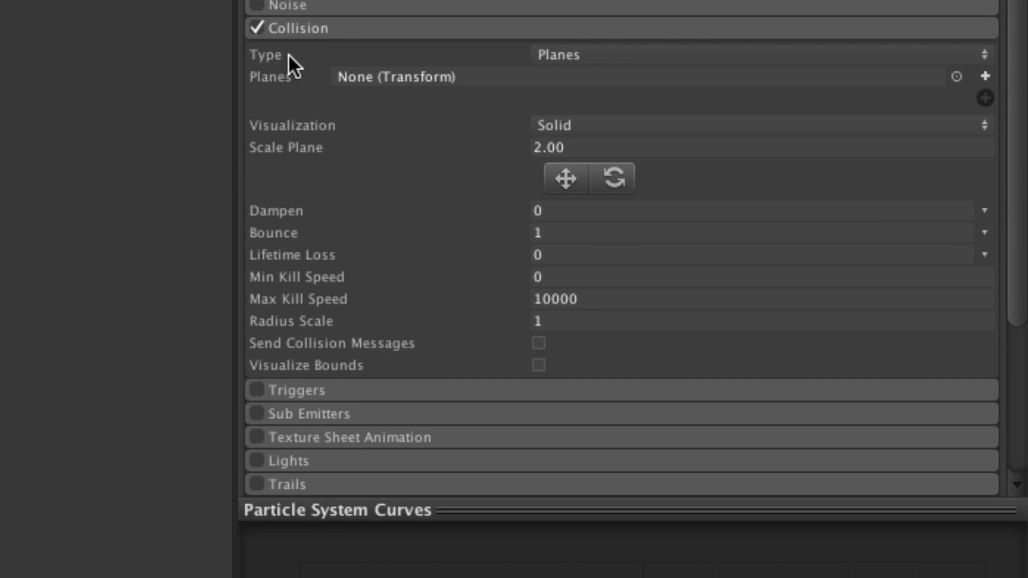
pyautogui.click(625, 56)
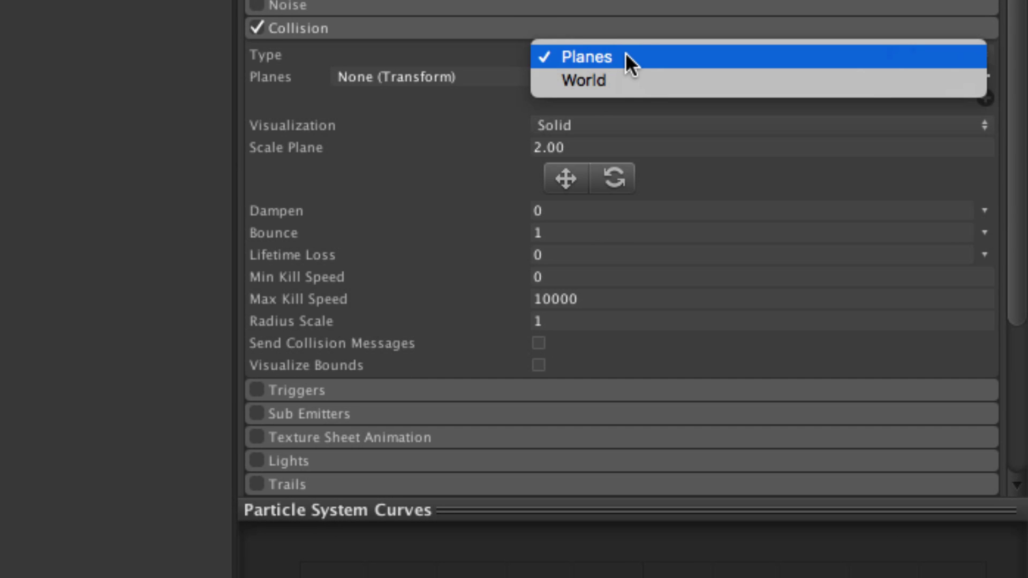
pyautogui.click(387, 123)
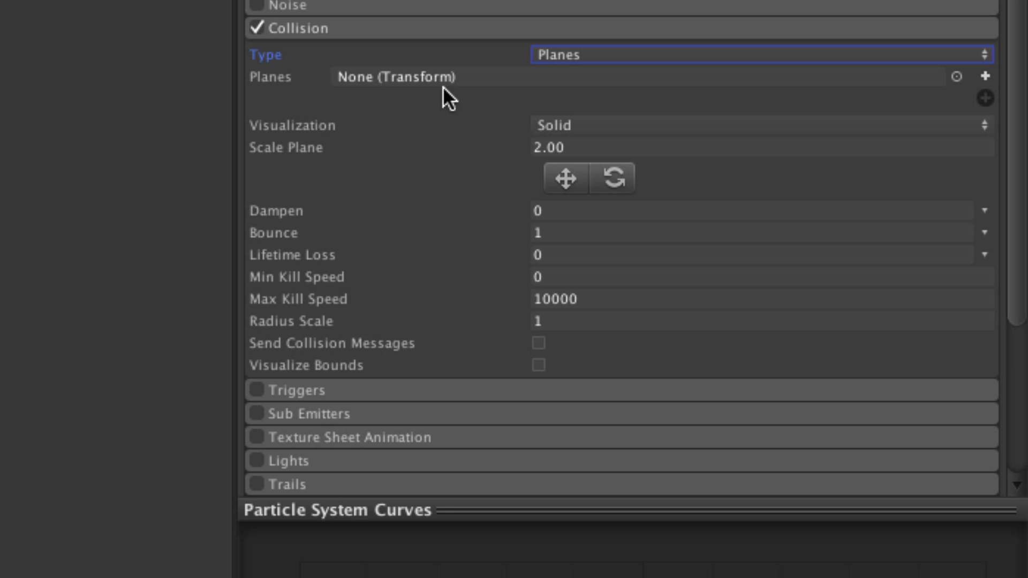
pyautogui.click(956, 77)
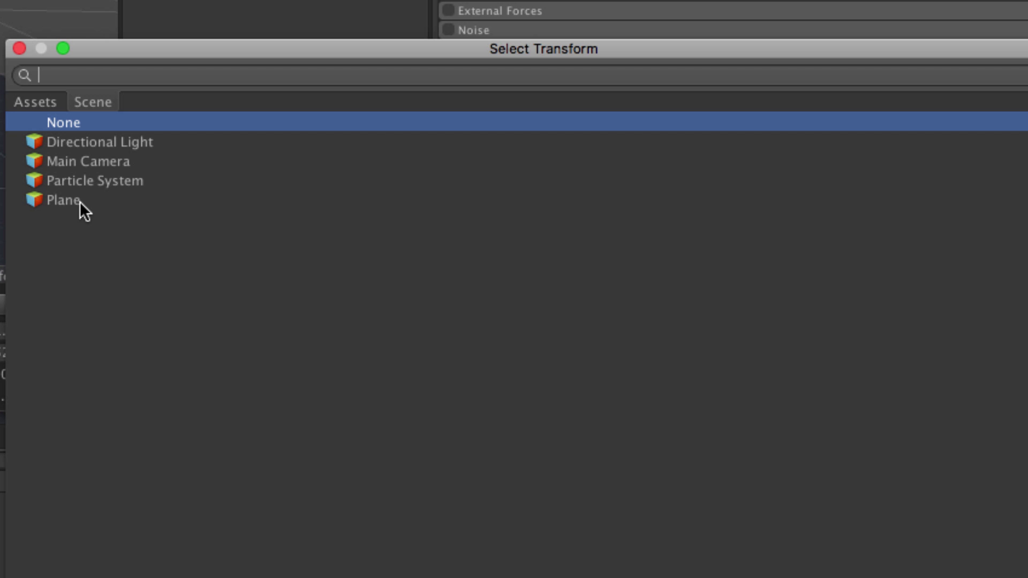
pyautogui.click(109, 206)
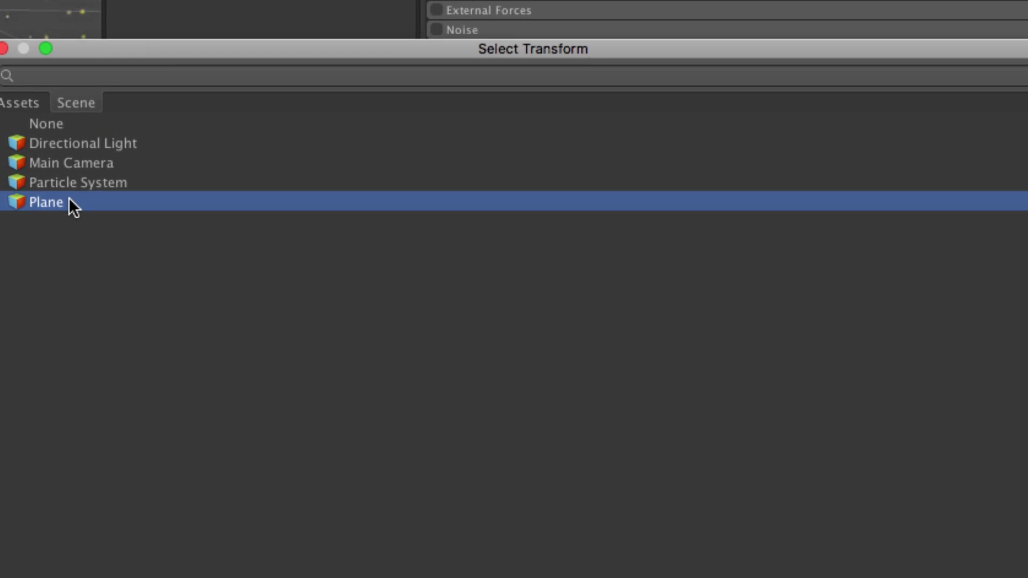
pyautogui.doubleClick(84, 200)
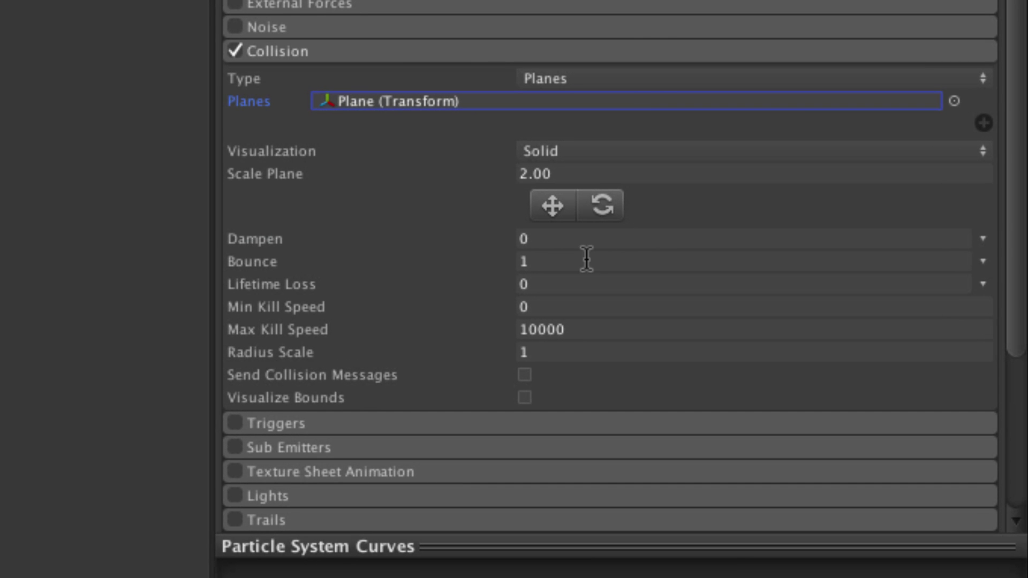
# Set the Collision module's Bounce to 0.1 and check how the particles land on the plane.
pyautogui.scroll(-3, 487, 294)
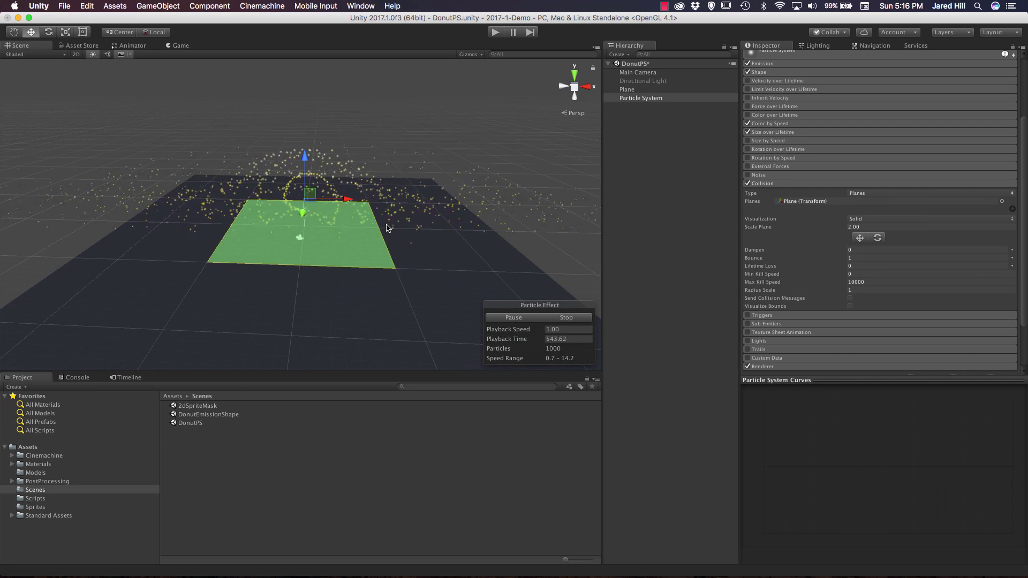
pyautogui.scroll(10, 387, 225)
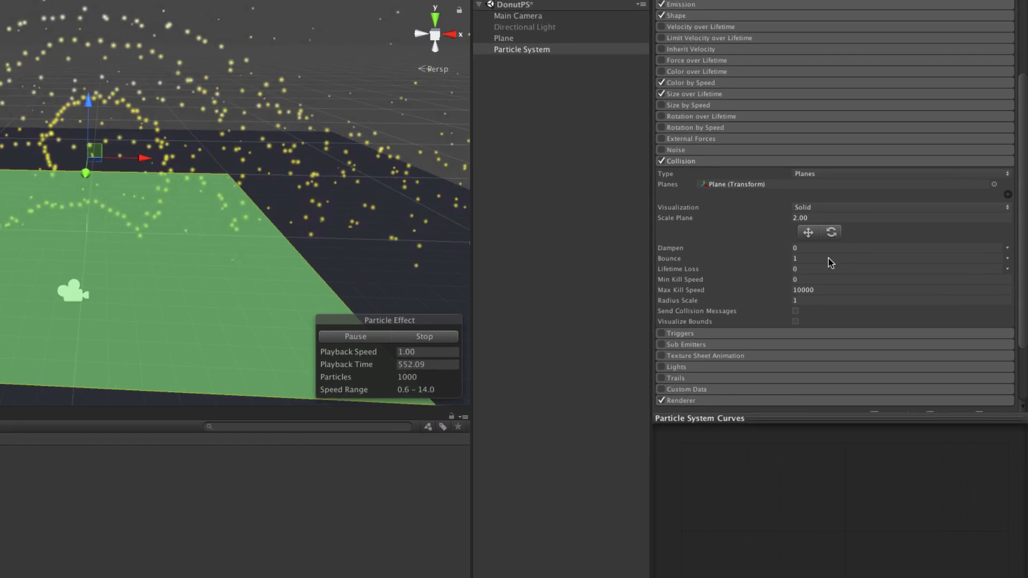
pyautogui.click(889, 259)
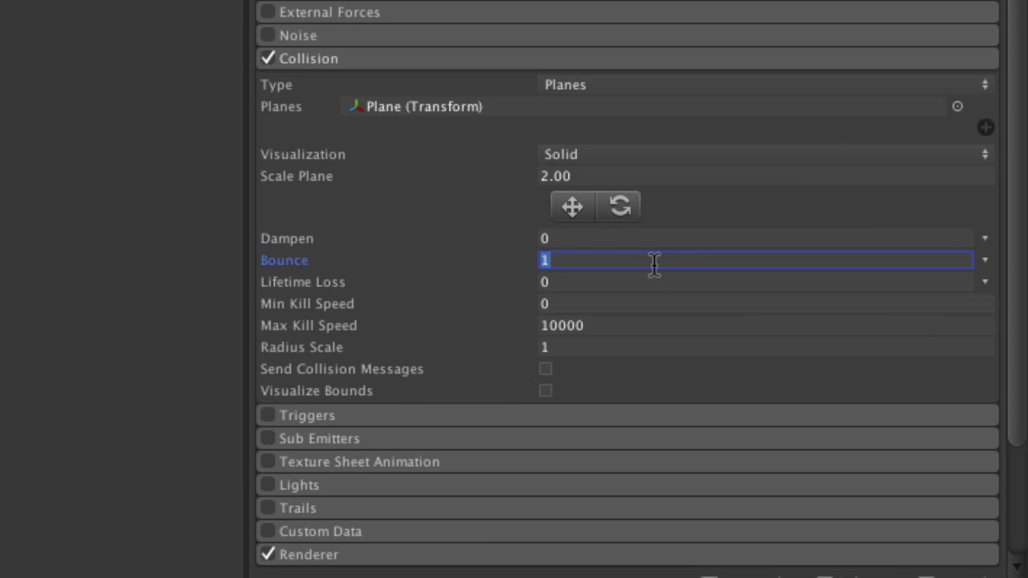
pyautogui.write('.1')
pyautogui.press('Return')
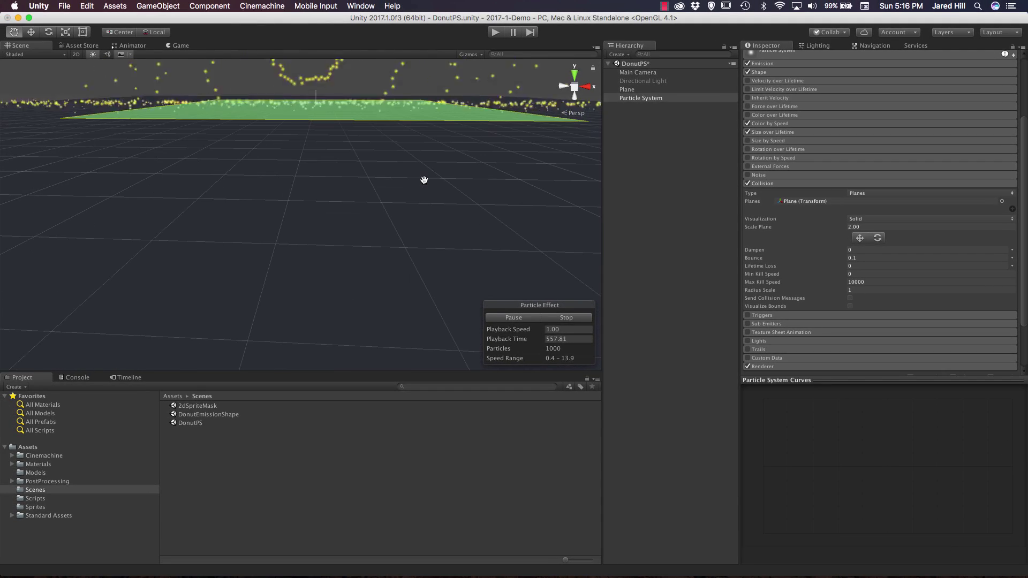
pyautogui.scroll(5, 425, 186)
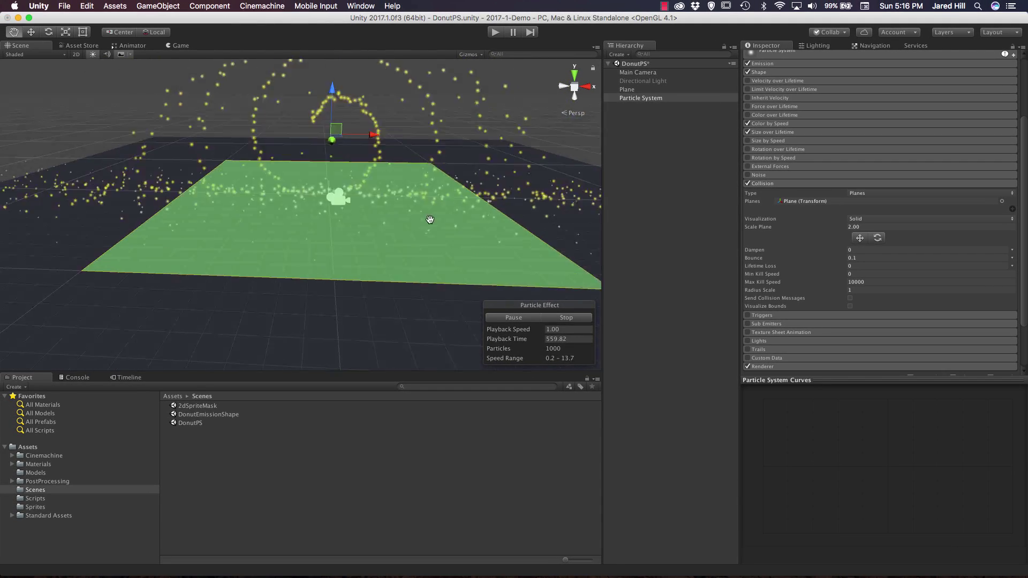
pyautogui.moveTo(432, 234)
pyautogui.mouseDown()
pyautogui.moveTo(686, 231)
pyautogui.moveTo(339, 218)
pyautogui.moveTo(446, 232)
pyautogui.mouseUp()
pyautogui.press('w')
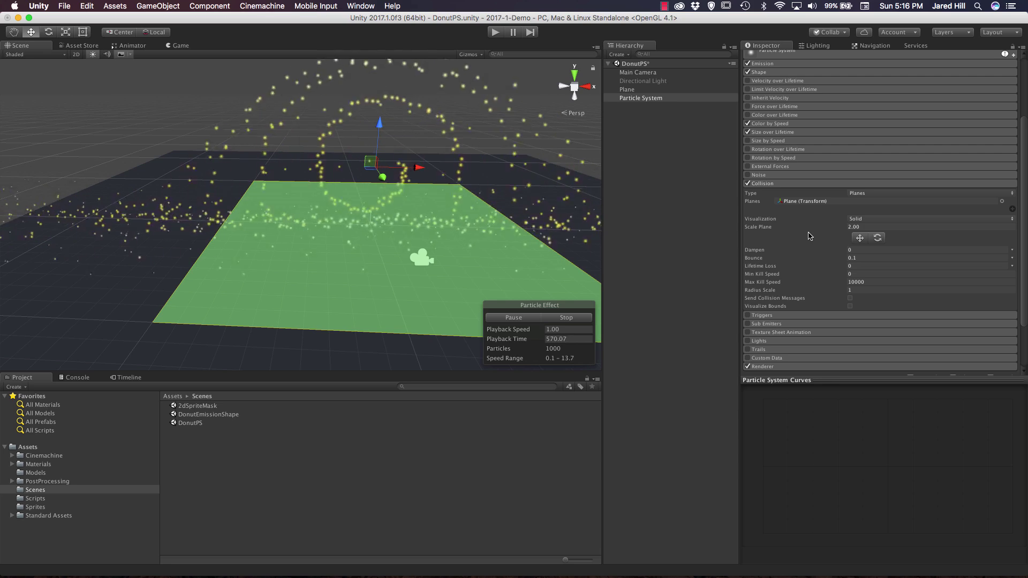
pyautogui.press('f')
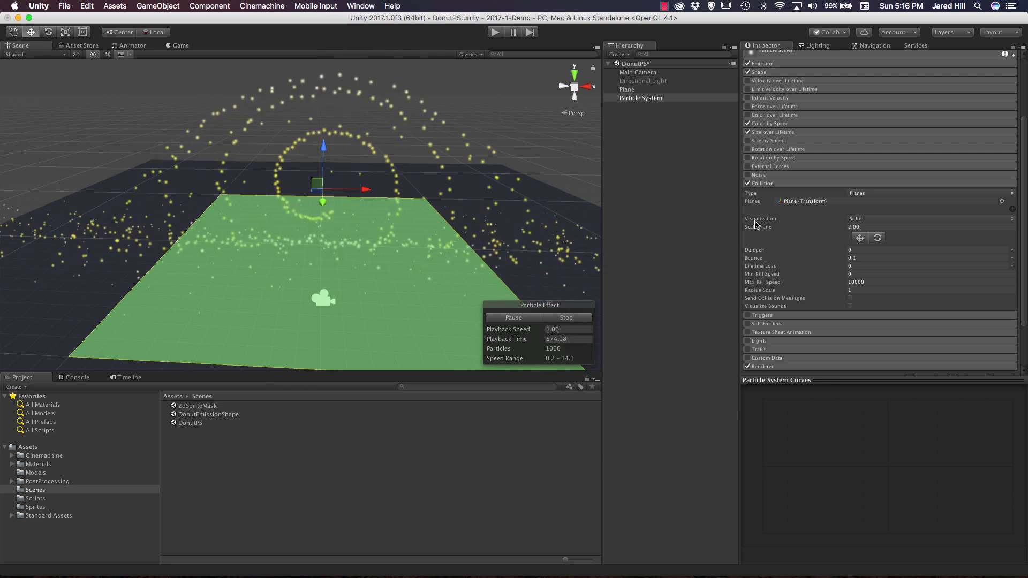
# Collapse the Collision settings, enable the Trails module and show its settings.
pyautogui.click(827, 184)
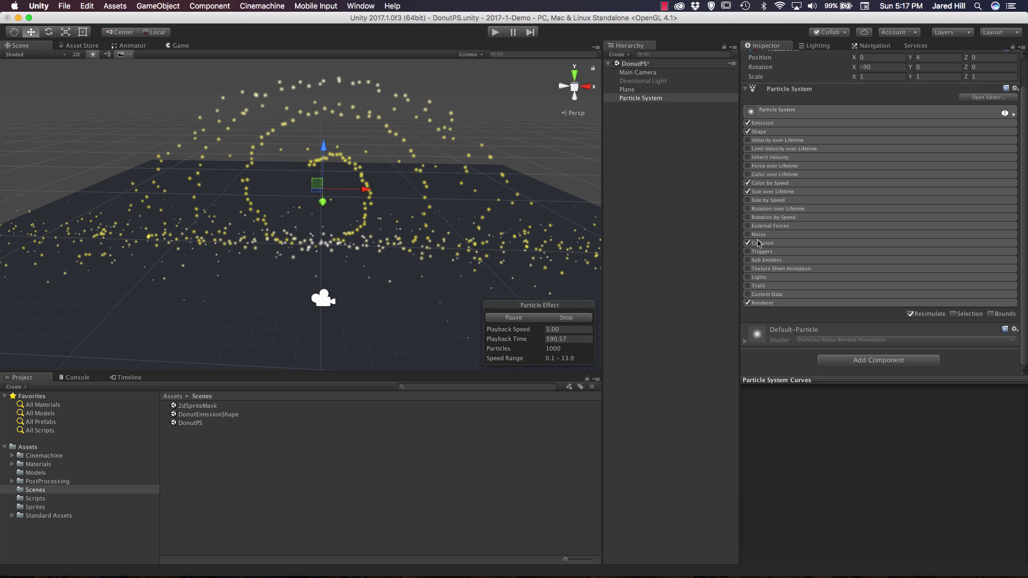
pyautogui.click(748, 286)
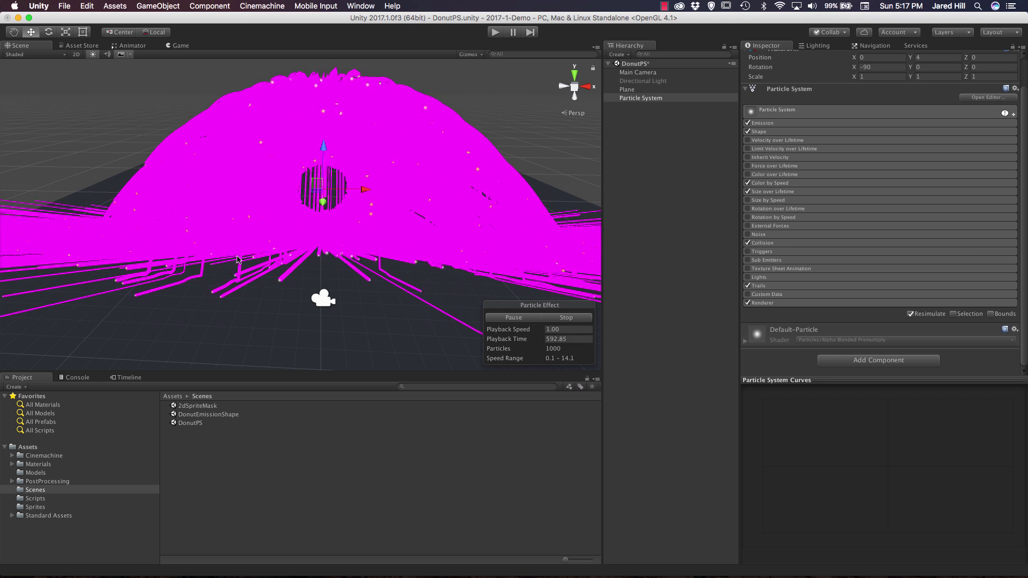
pyautogui.moveTo(392, 264); pyautogui.dragTo(343, 273, button='middle')
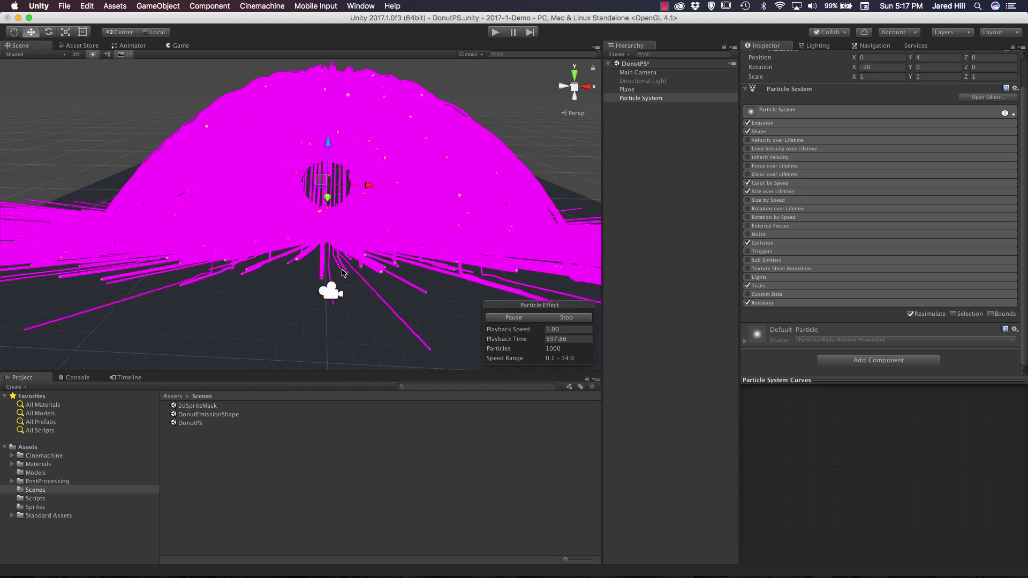
pyautogui.click(813, 286)
pyautogui.scroll(-5, 814, 294)
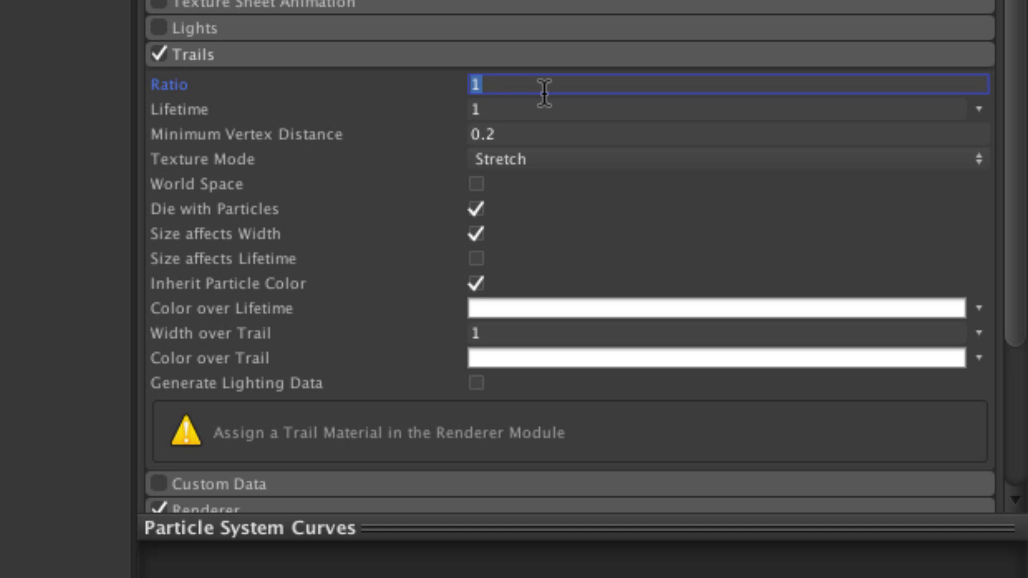
# Set the Trails Ratio to 0.5 and Lifetime to 0.05, and check the shortened trails in the scene.
pyautogui.write('.5')
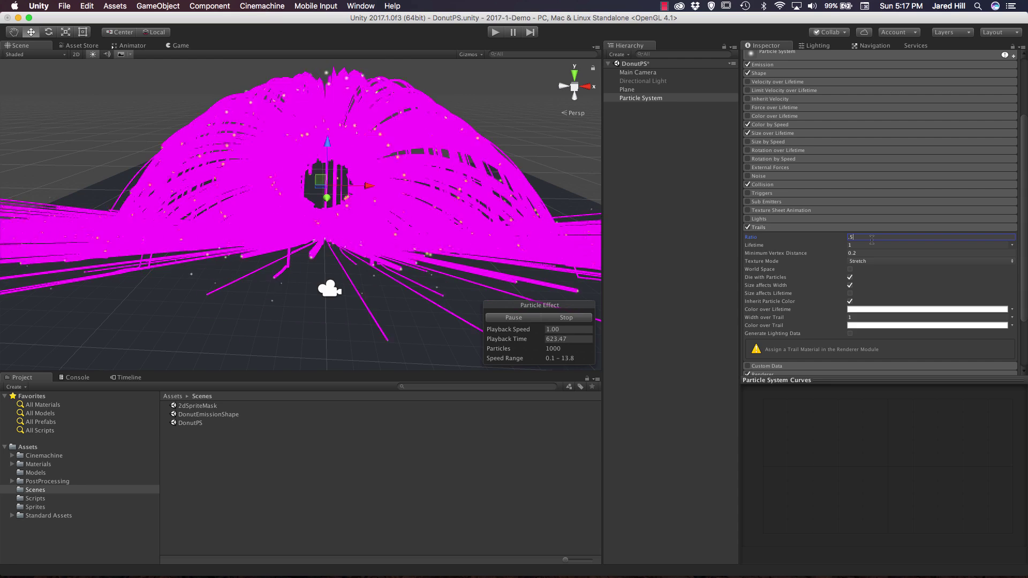
pyautogui.click(868, 245)
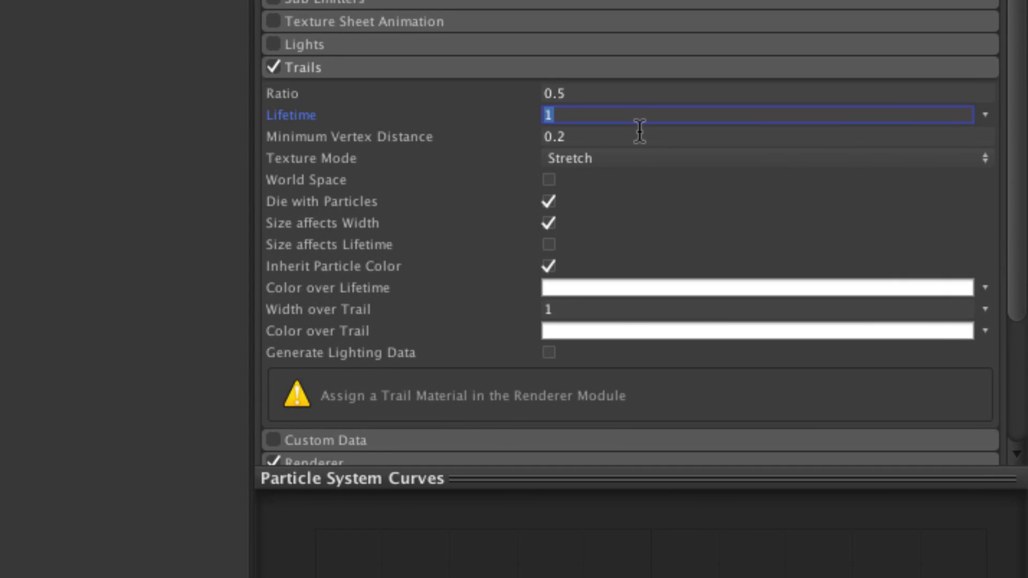
pyautogui.write('.05')
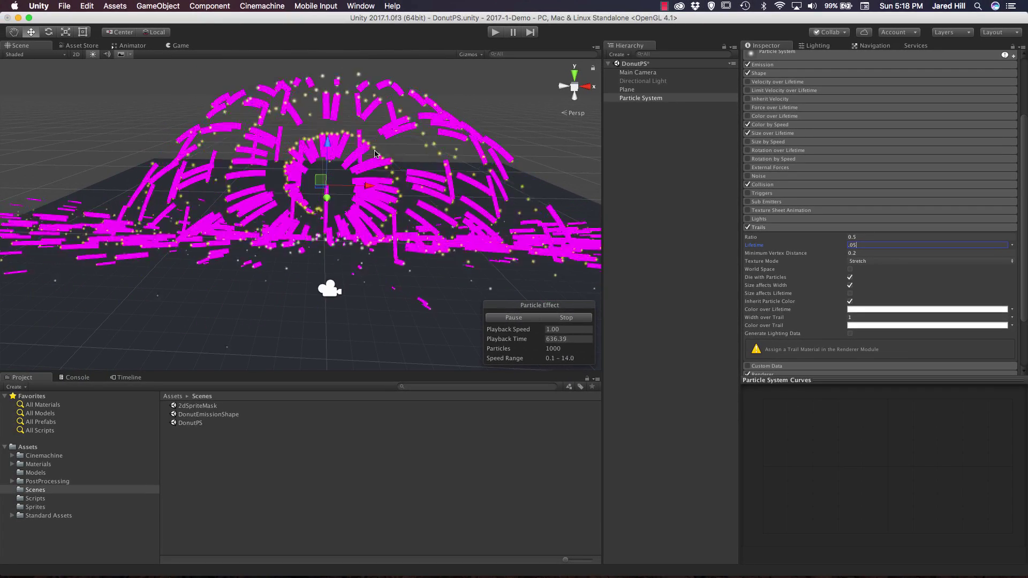
pyautogui.moveTo(215, 193); pyautogui.dragTo(476, 235, button='middle')
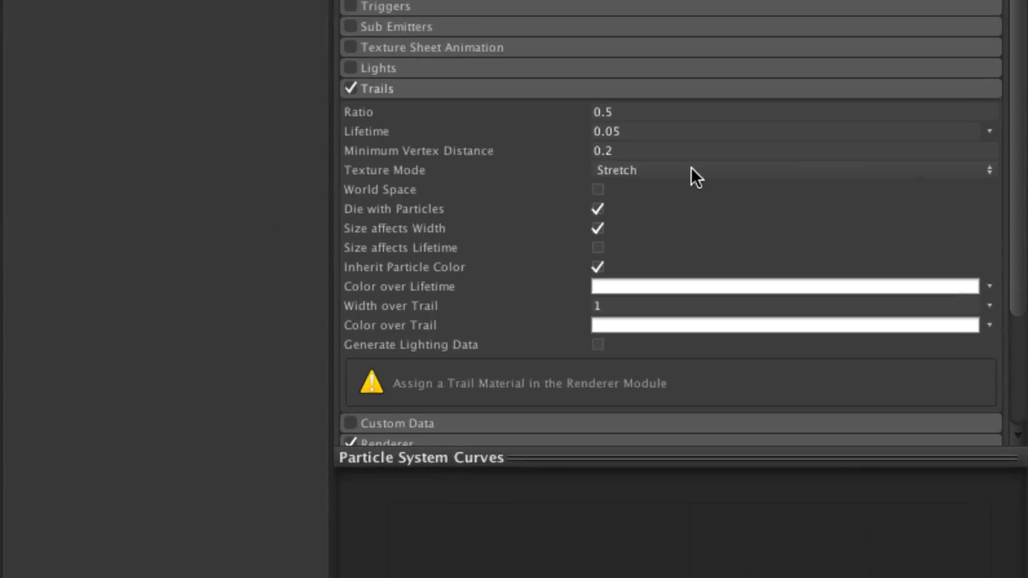
# Set the trails' Texture Mode to DistributePerSegment and Width over Trail to 0.06.
pyautogui.click(889, 261)
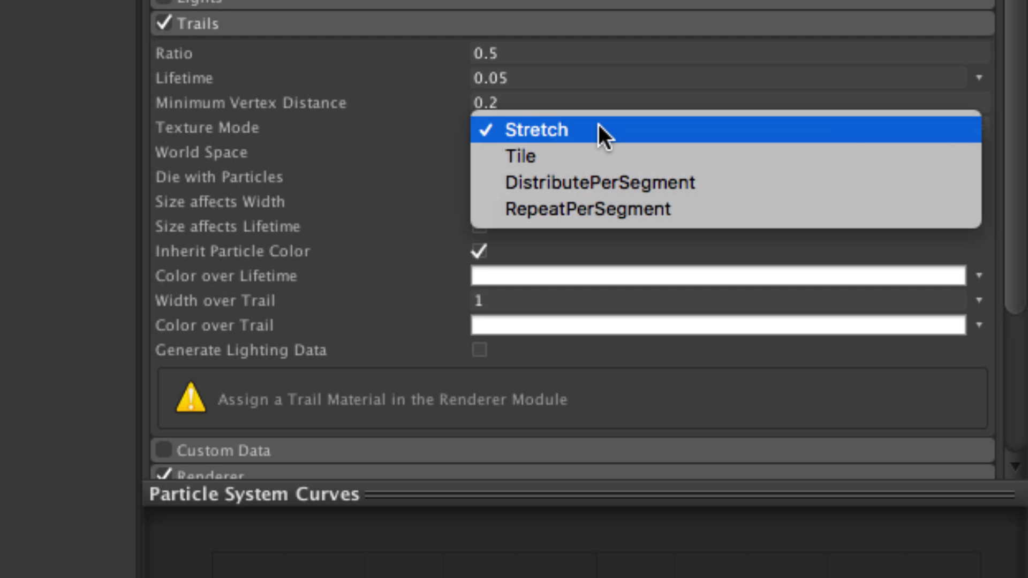
pyautogui.click(581, 185)
pyautogui.scroll(-1, 580, 214)
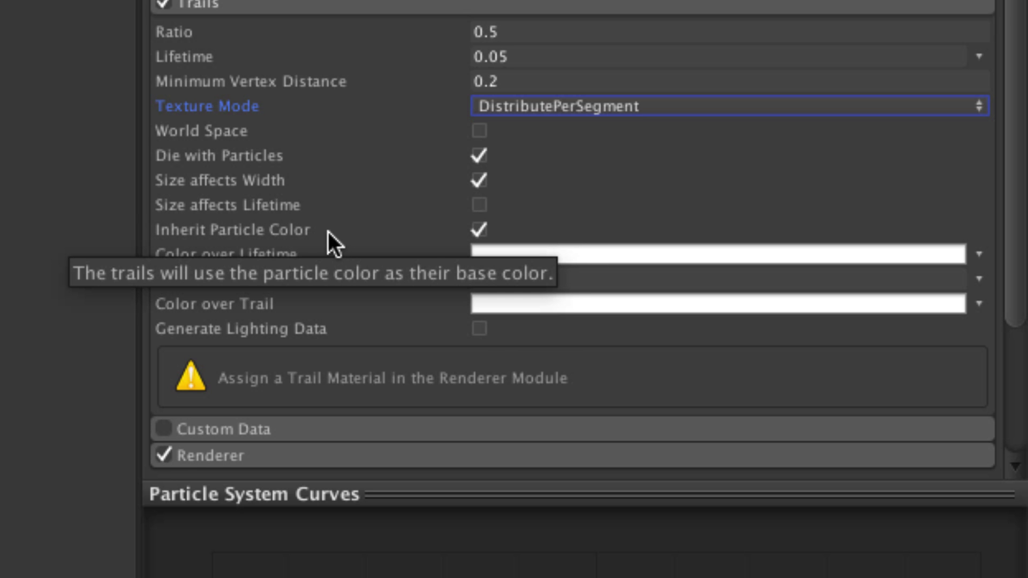
pyautogui.scroll(-1, 458, 263)
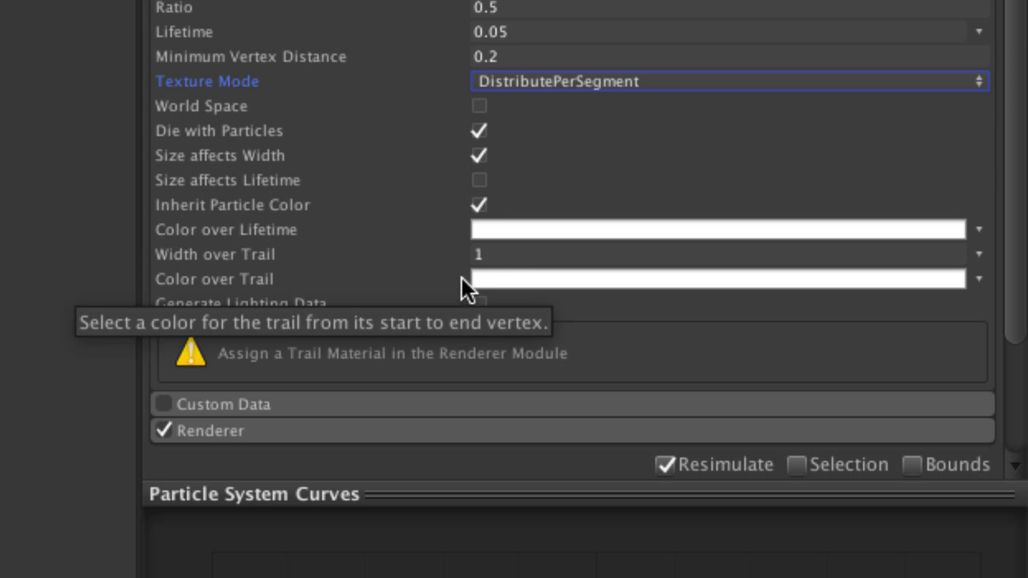
pyautogui.click(473, 255)
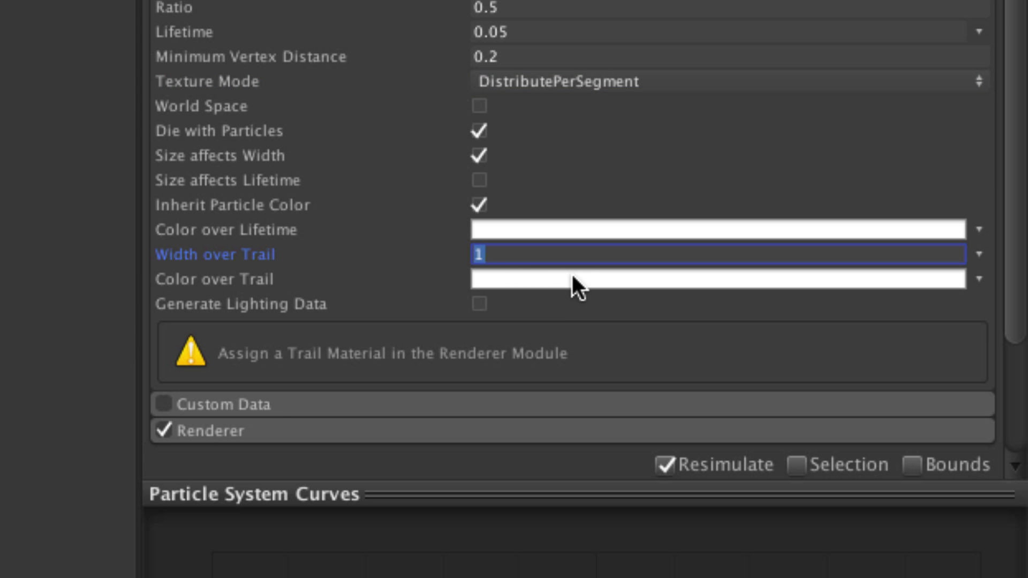
pyautogui.write('.06')
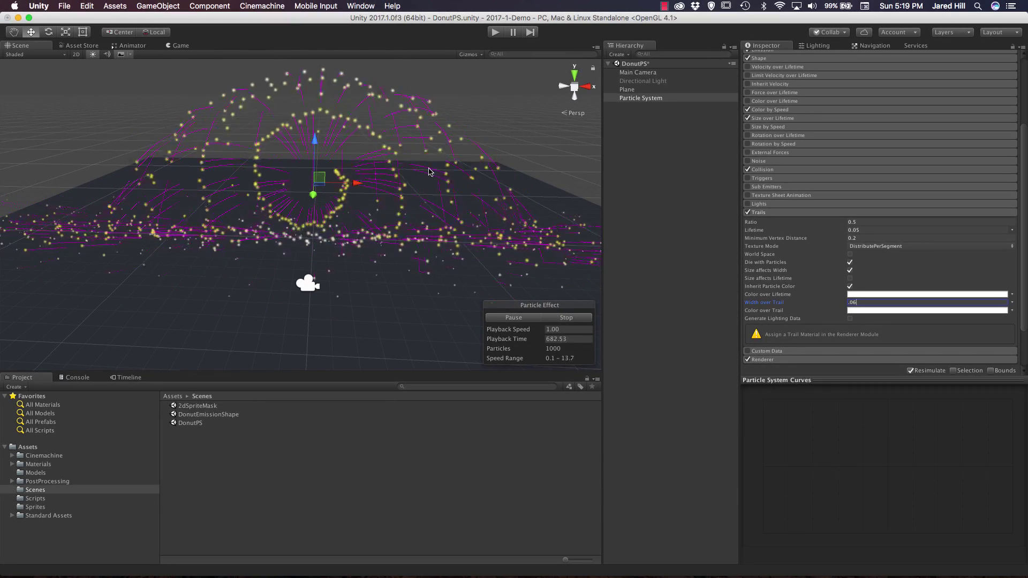
pyautogui.moveTo(280, 212)
pyautogui.mouseDown(button='middle')
pyautogui.moveTo(298, 239)
pyautogui.moveTo(287, 216)
pyautogui.mouseUp(button='middle')
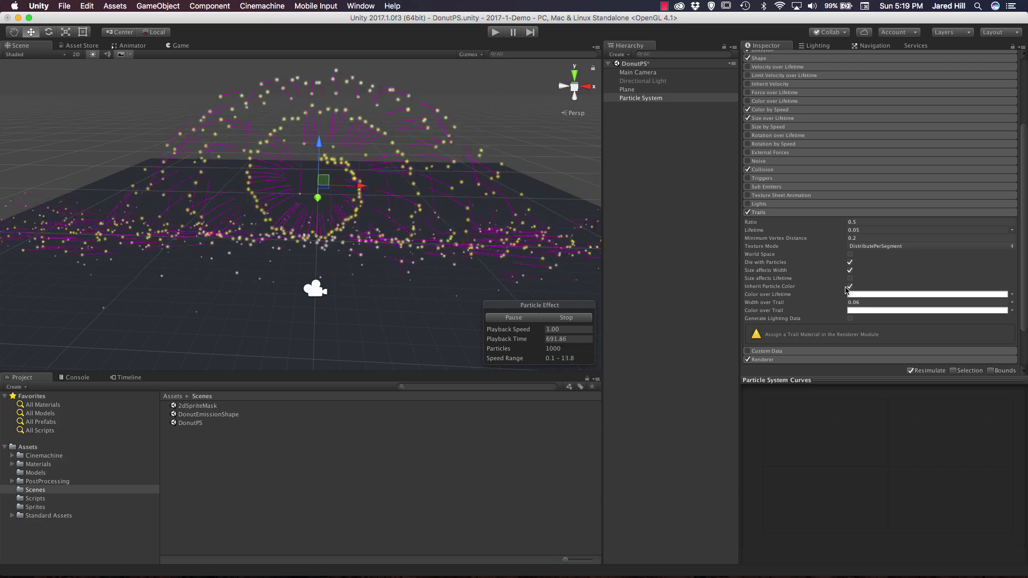
# Collapse the Trails settings, expand the Renderer module and assign ParticleGlow as the particle Material.
pyautogui.click(804, 213)
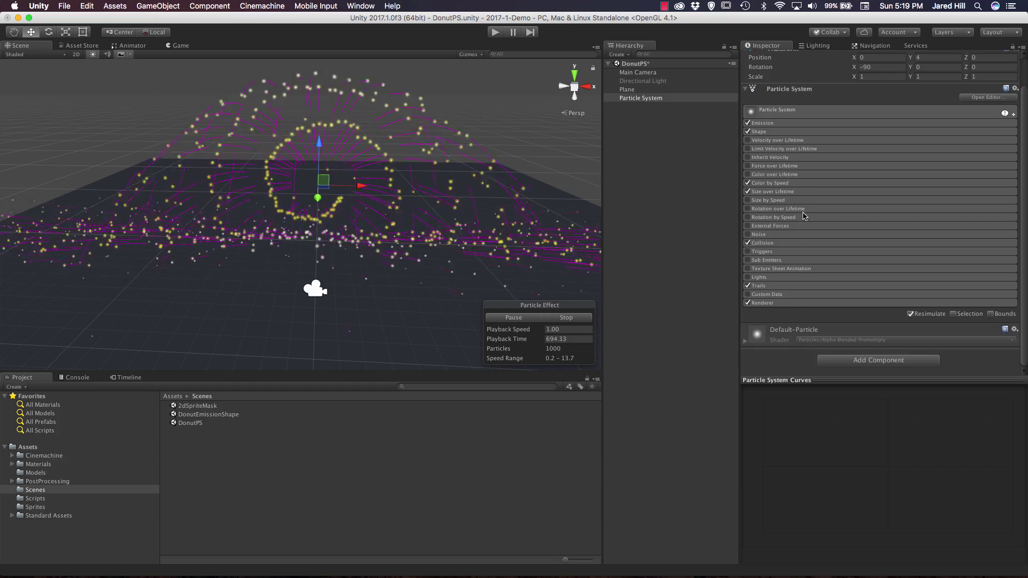
pyautogui.click(811, 303)
pyautogui.scroll(-5, 810, 283)
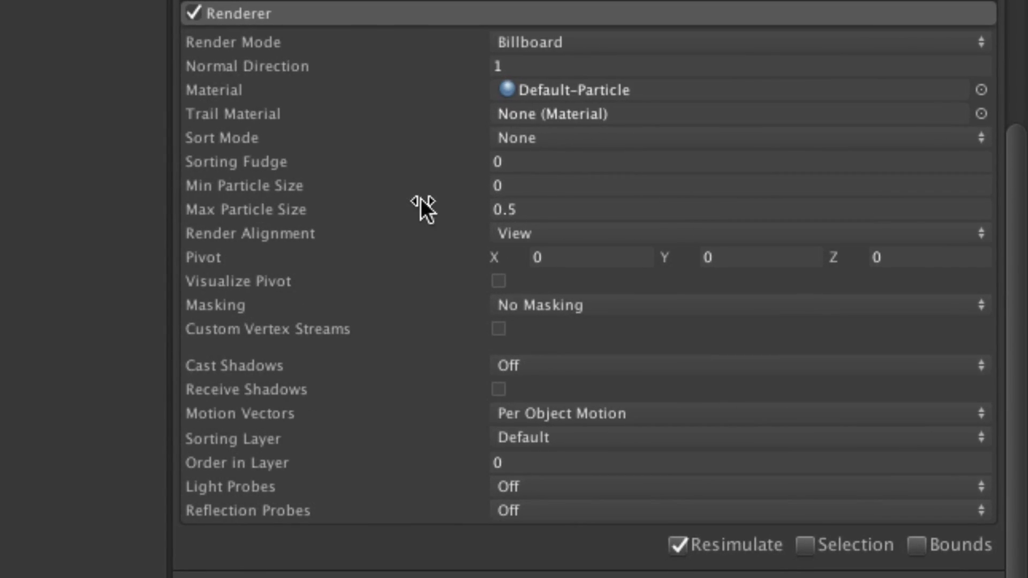
pyautogui.click(691, 132)
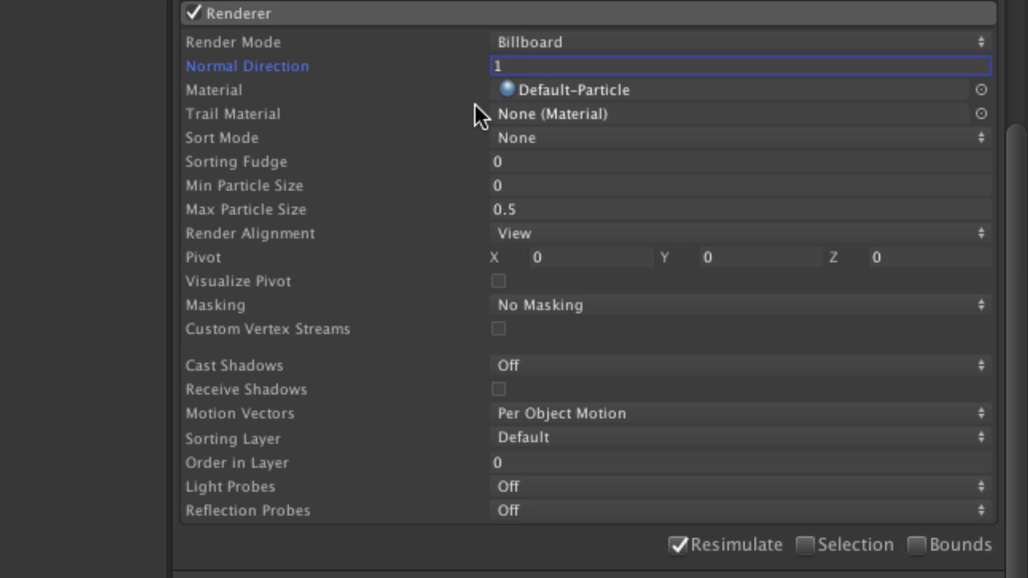
pyautogui.click(981, 89)
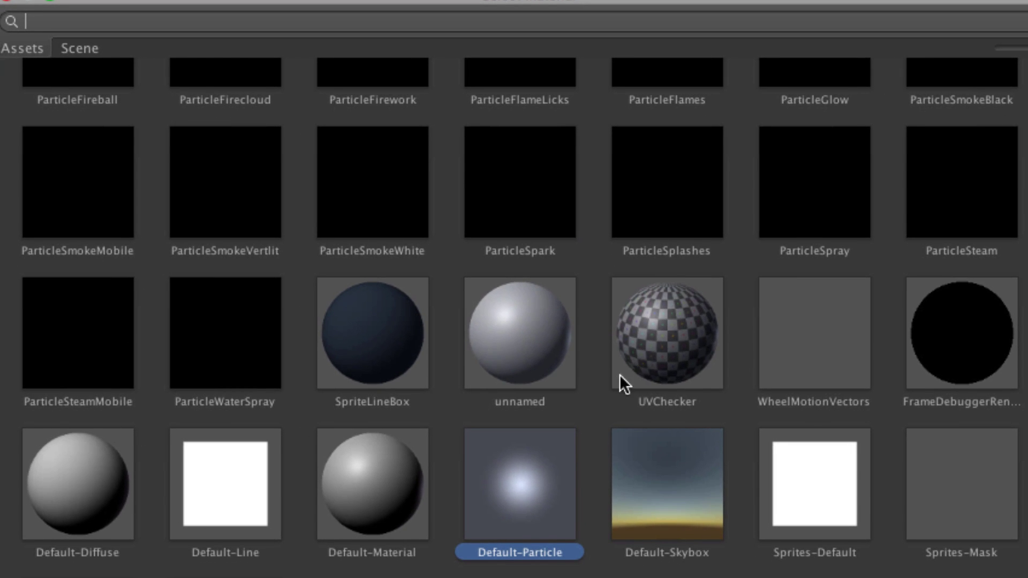
pyautogui.scroll(5, 624, 396)
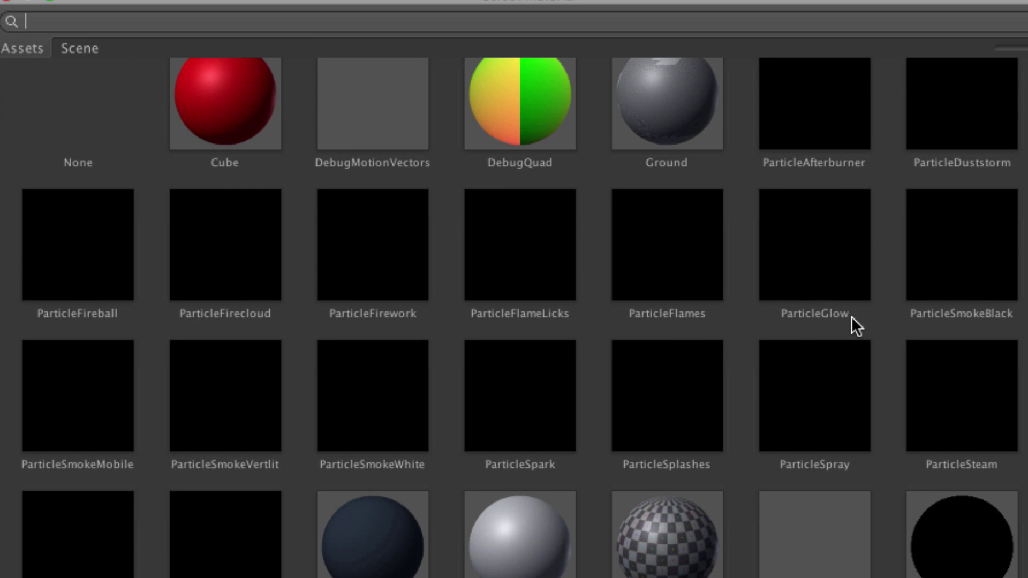
pyautogui.click(798, 308)
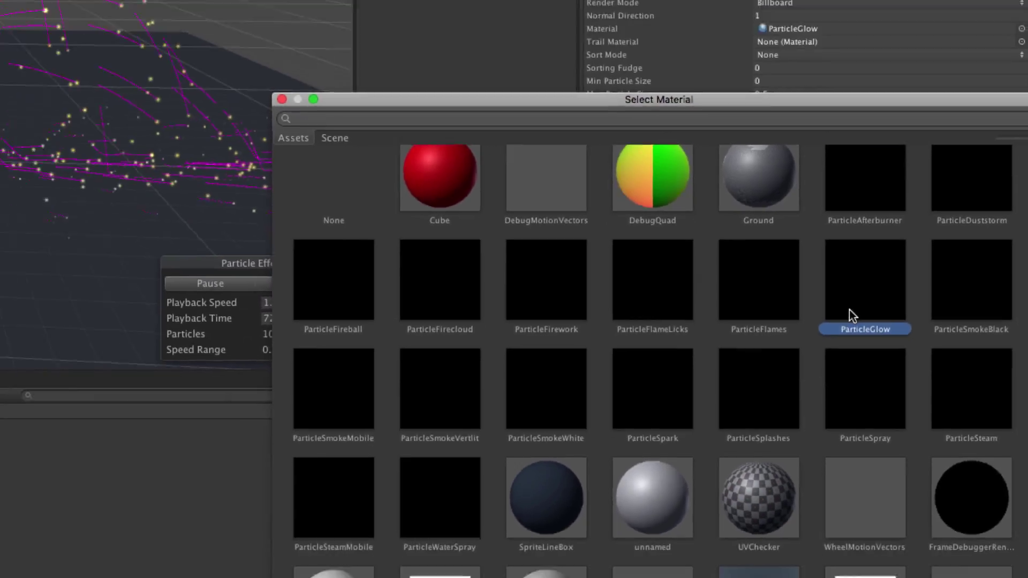
pyautogui.doubleClick(814, 302)
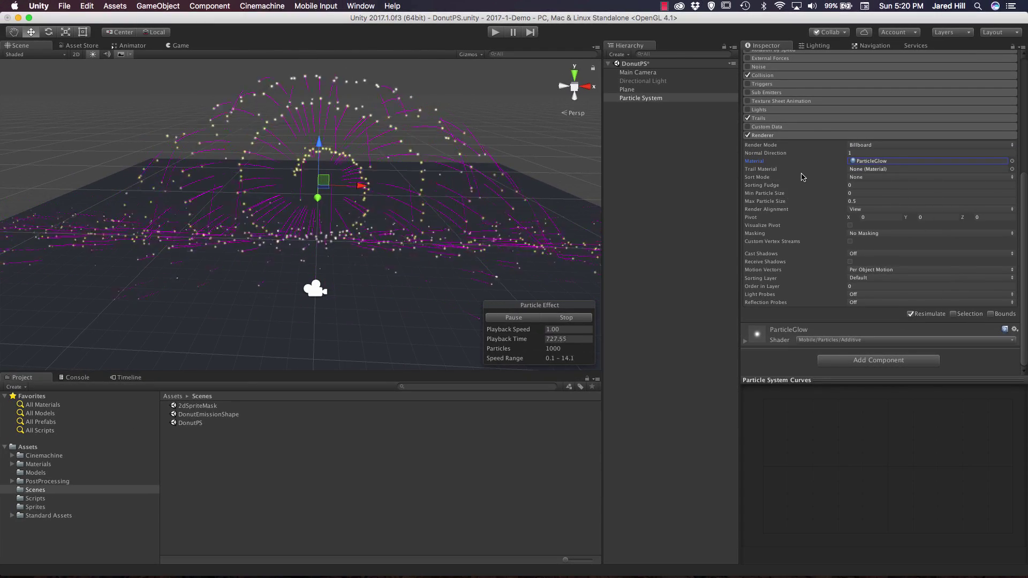
# Assign ParticleSpark as the Renderer's Trail Material and collapse the Renderer settings.
pyautogui.click(1012, 169)
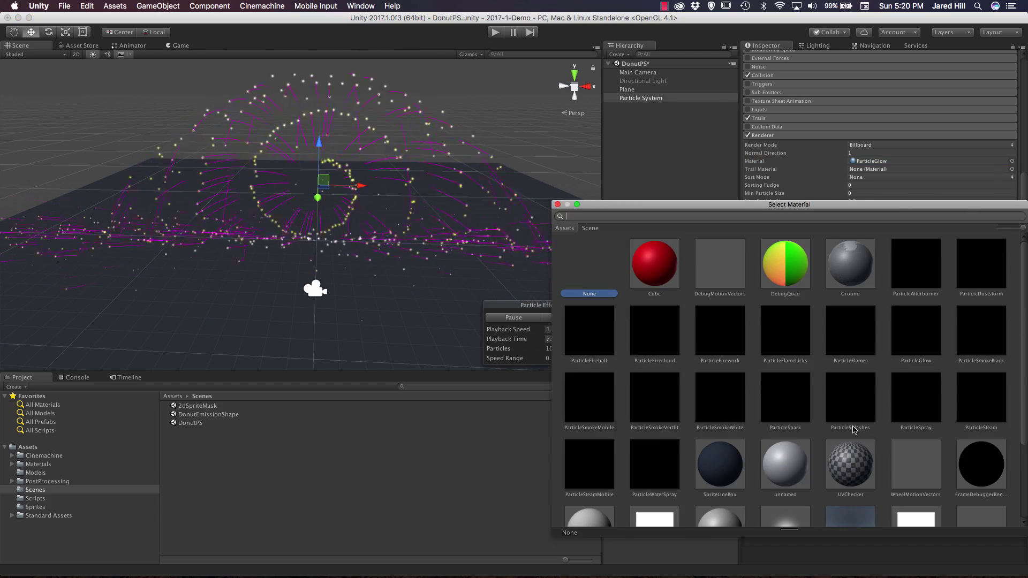
pyautogui.click(785, 403)
pyautogui.press('Return')
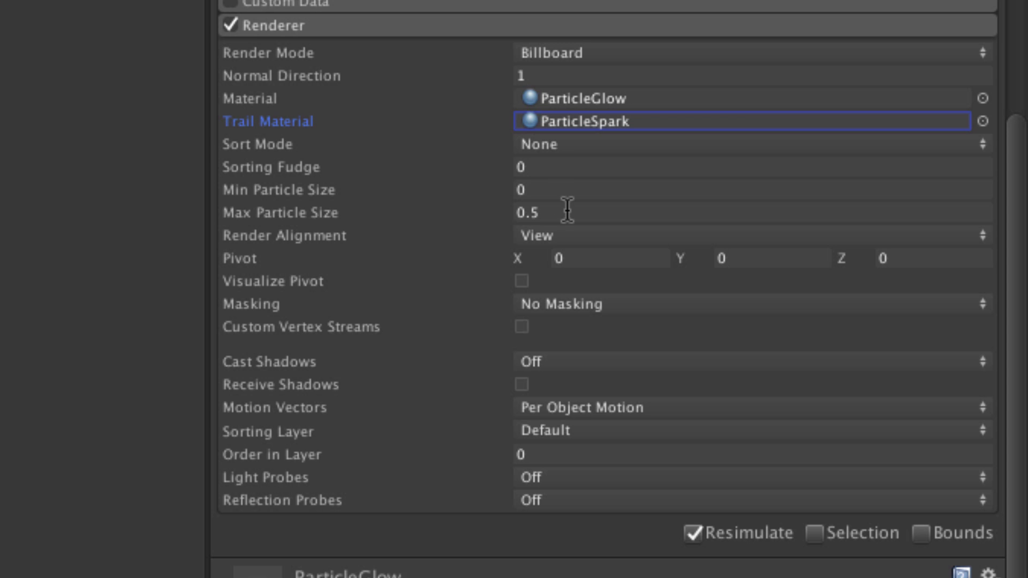
pyautogui.click(407, 24)
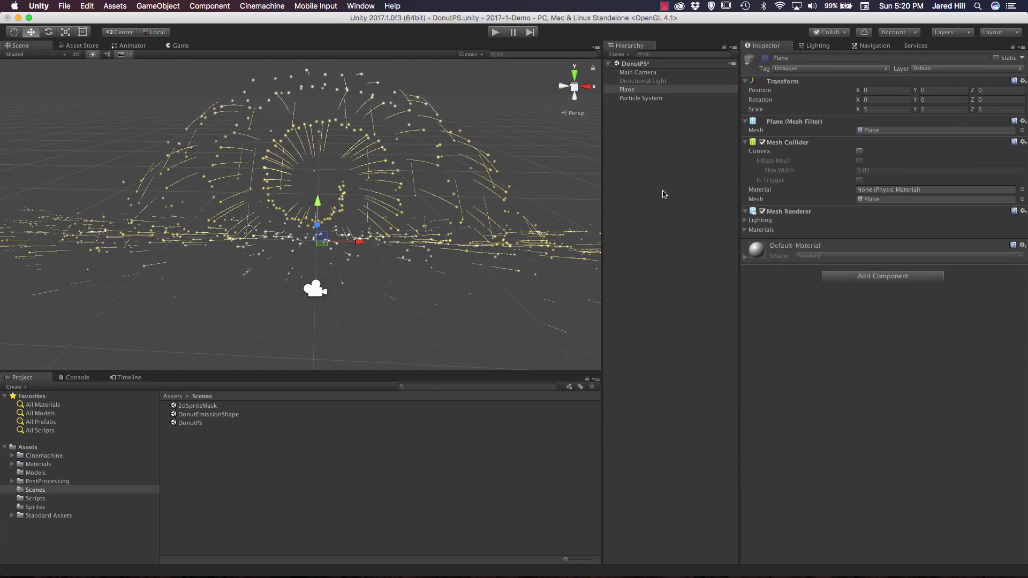
# Select the Particle System, preview the effect in the Game view and return to the Scene view.
pyautogui.click(631, 98)
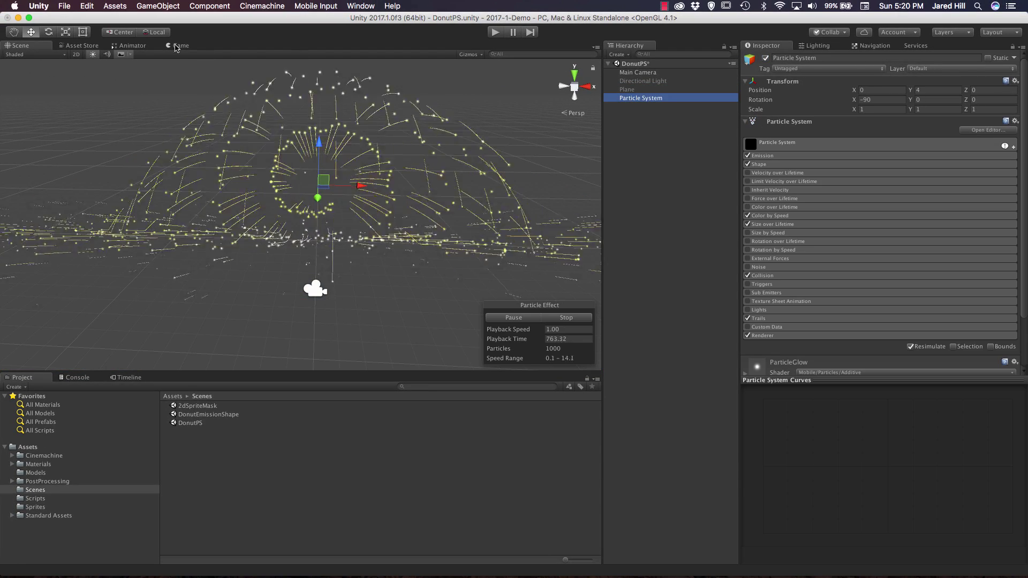
pyautogui.press('super+2')
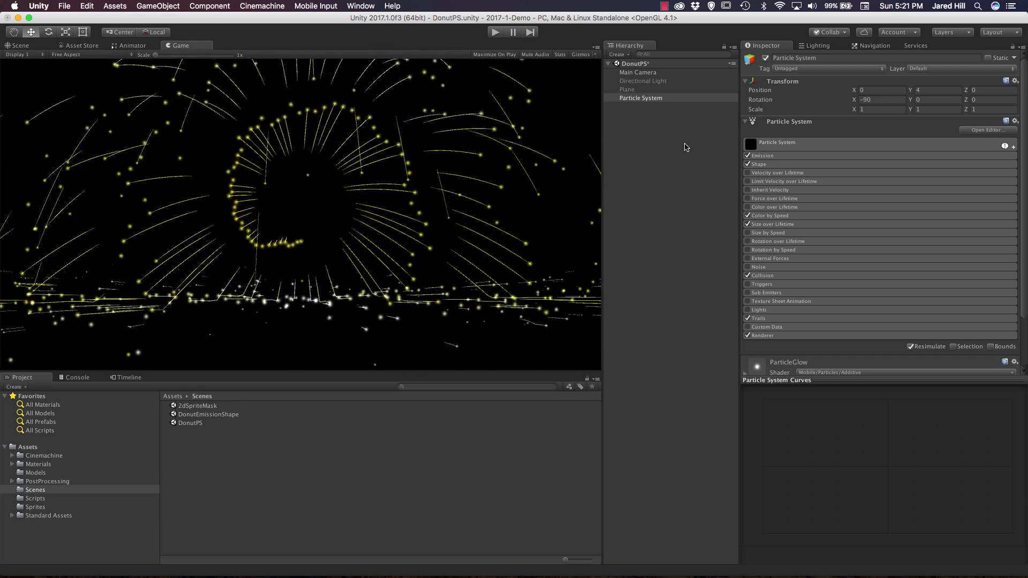
pyautogui.press('super+1')
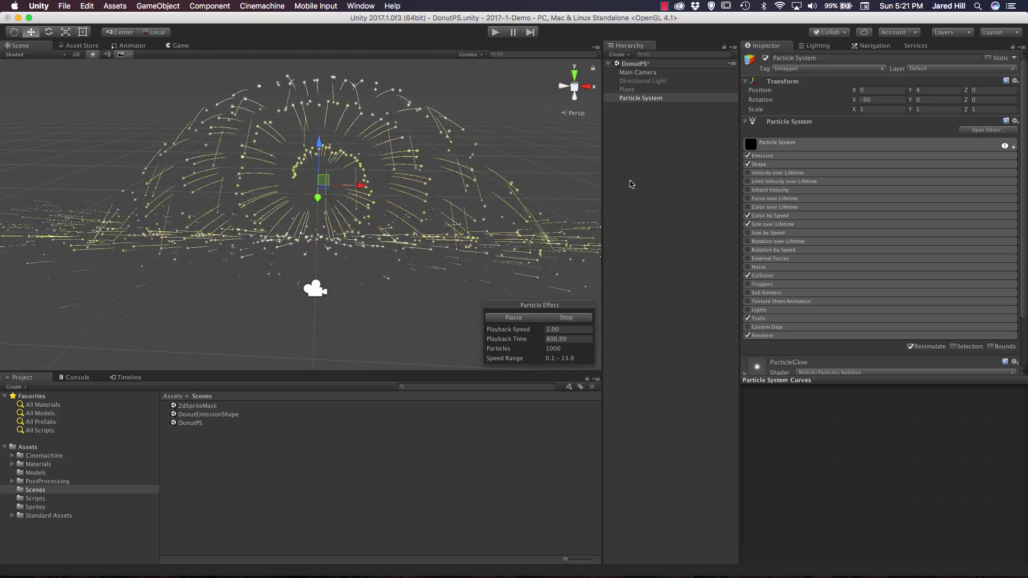
# Add a Post-Processing Behaviour component to the Main Camera.
pyautogui.click(643, 74)
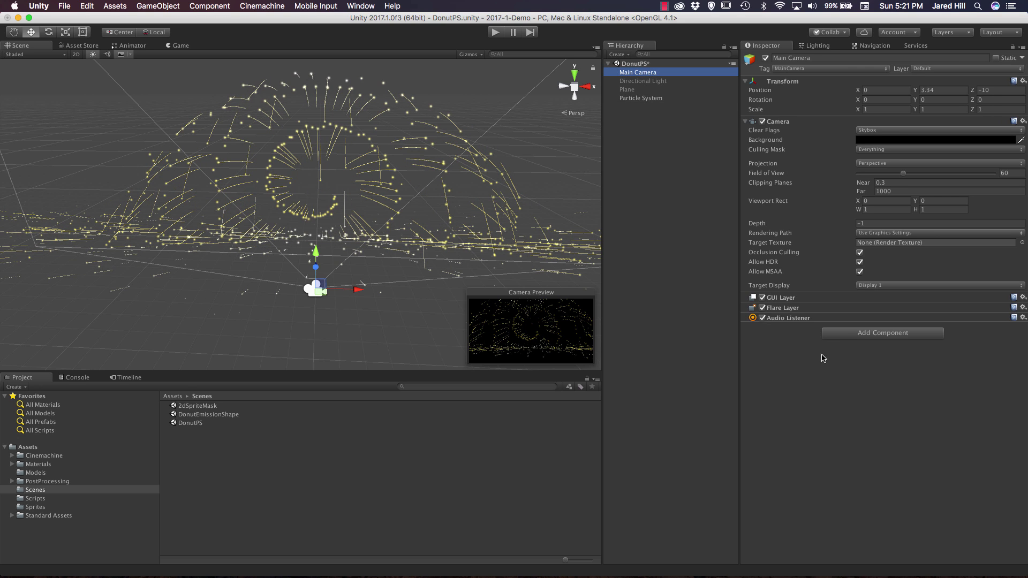
pyautogui.click(870, 334)
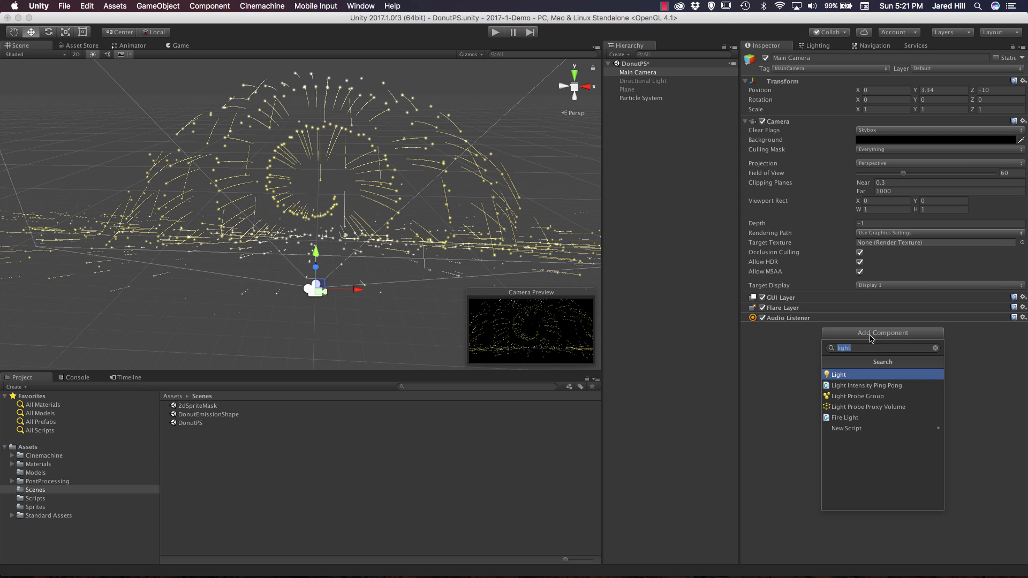
pyautogui.write('pos')
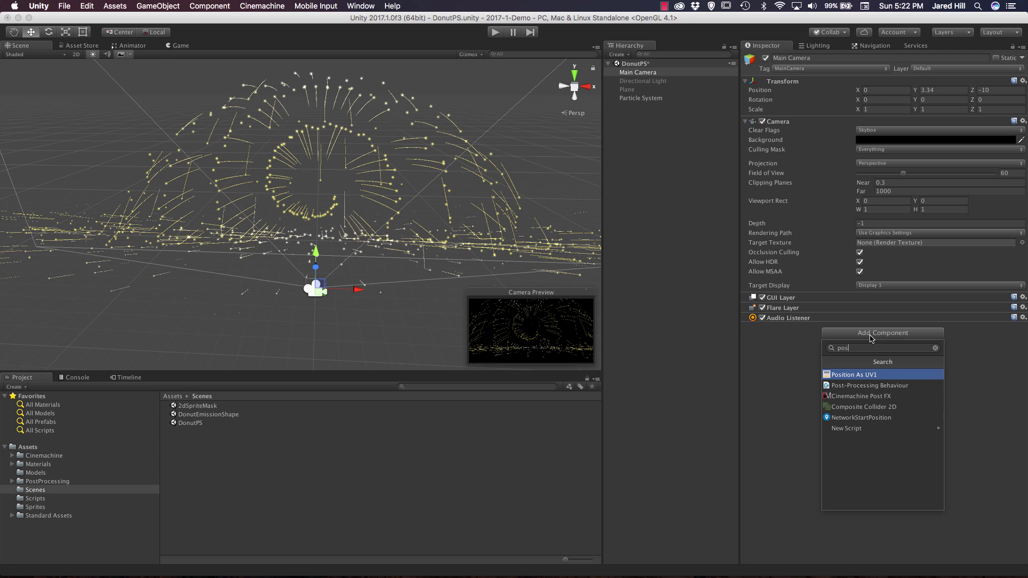
pyautogui.click(863, 386)
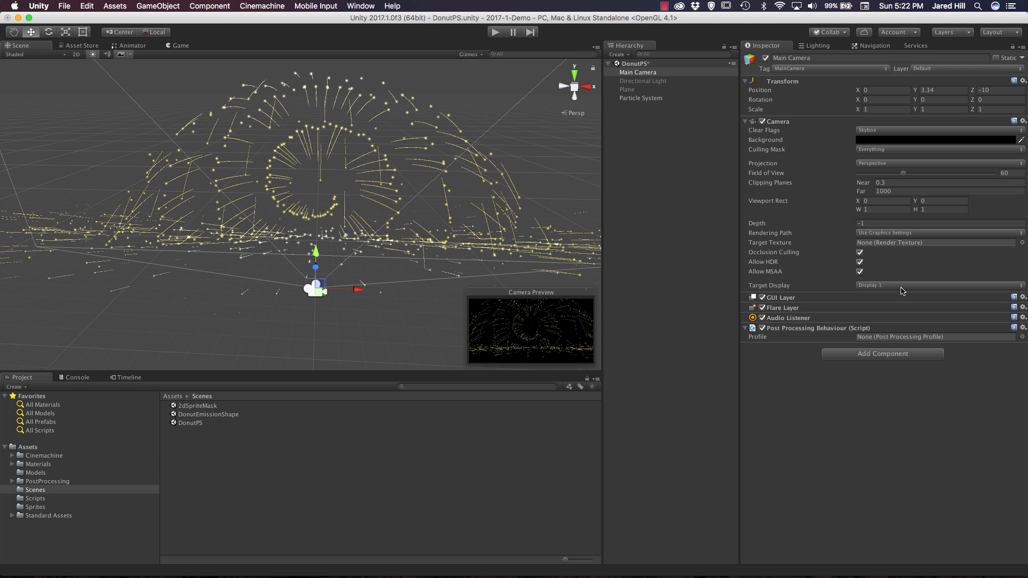
# Create a post-processing profile named DonutPS in the PostProcessing folder.
pyautogui.click(60, 482)
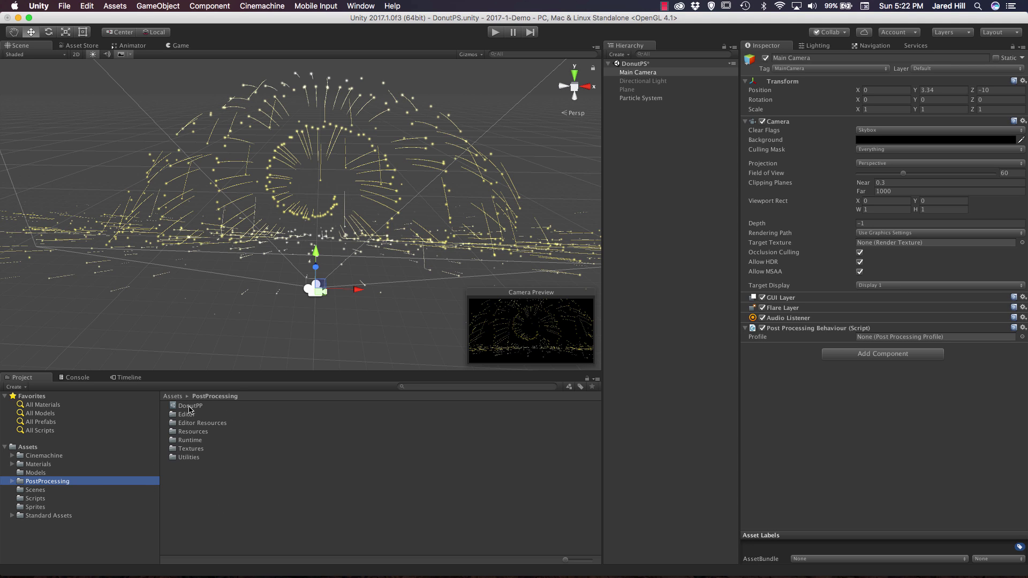
pyautogui.rightClick(197, 498)
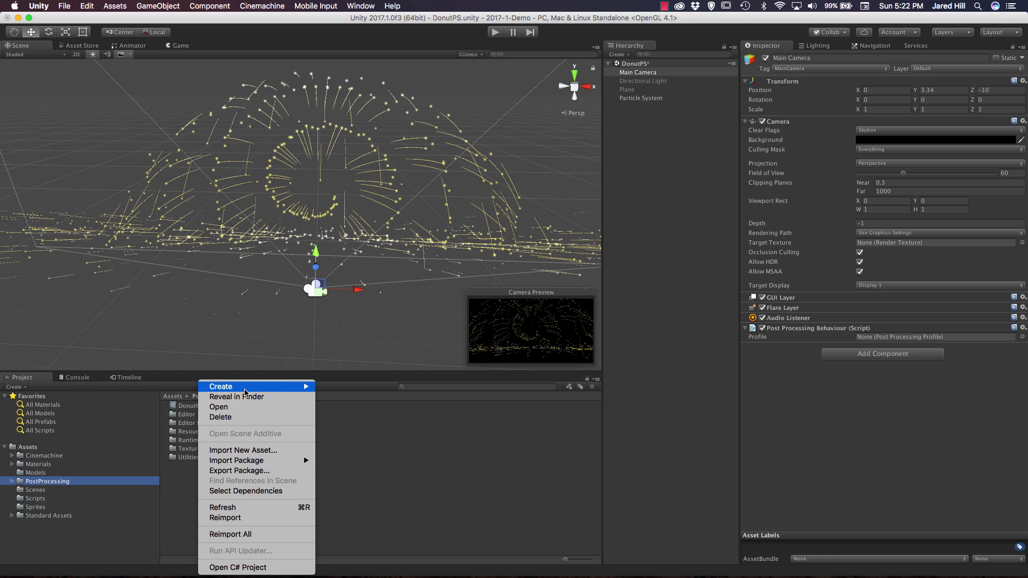
pyautogui.moveTo(245, 391)
pyautogui.click(355, 318)
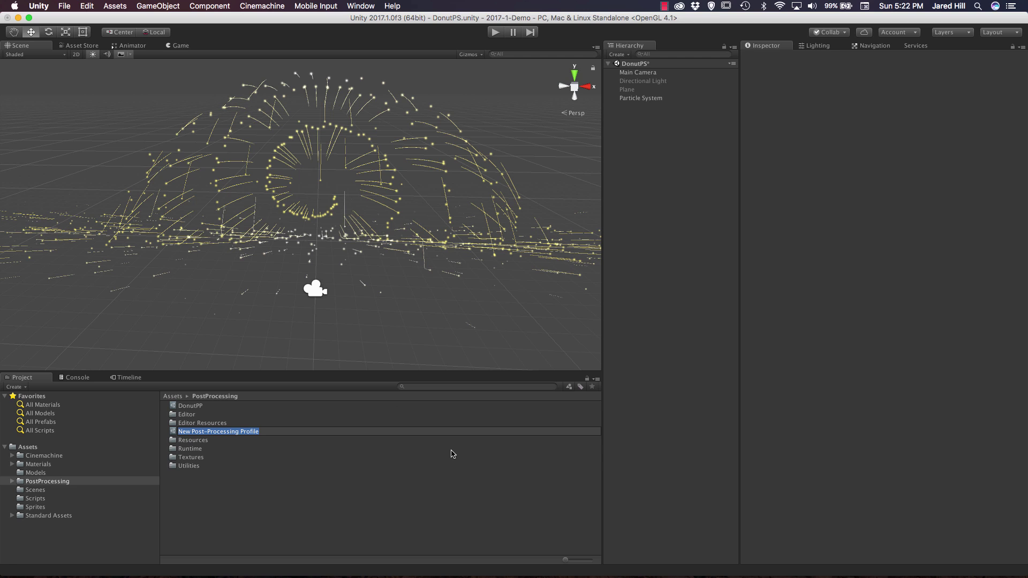
pyautogui.write('DonutPS')
pyautogui.press('Return')
# Assign the DonutPS profile to the Main Camera's Post Processing Behaviour.
pyautogui.click(625, 73)
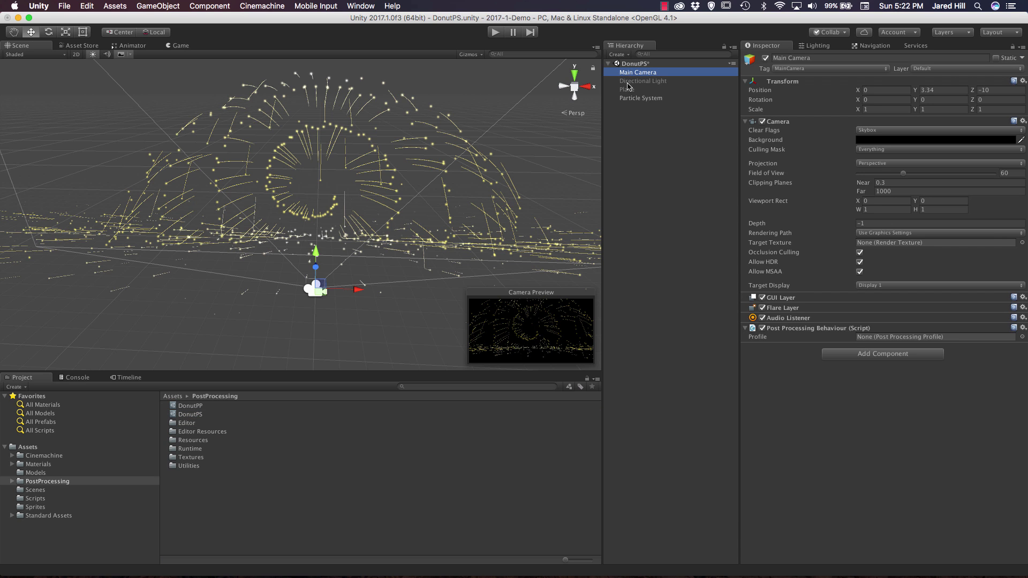
pyautogui.click(1022, 337)
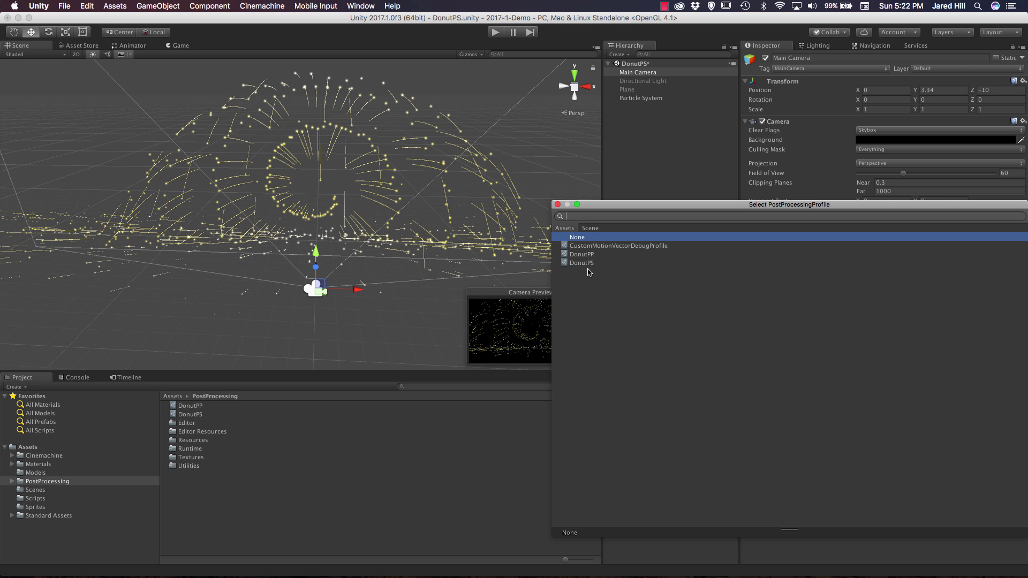
pyautogui.doubleClick(582, 263)
# Show the DonutPS profile's settings, run the scene in Play mode and enable Bloom.
pyautogui.click(370, 414)
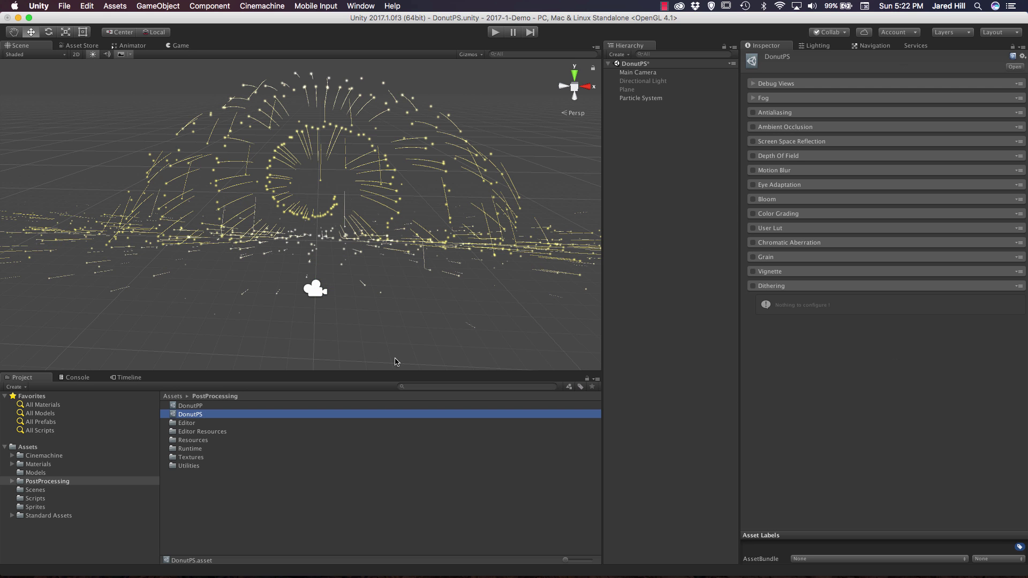
pyautogui.click(495, 32)
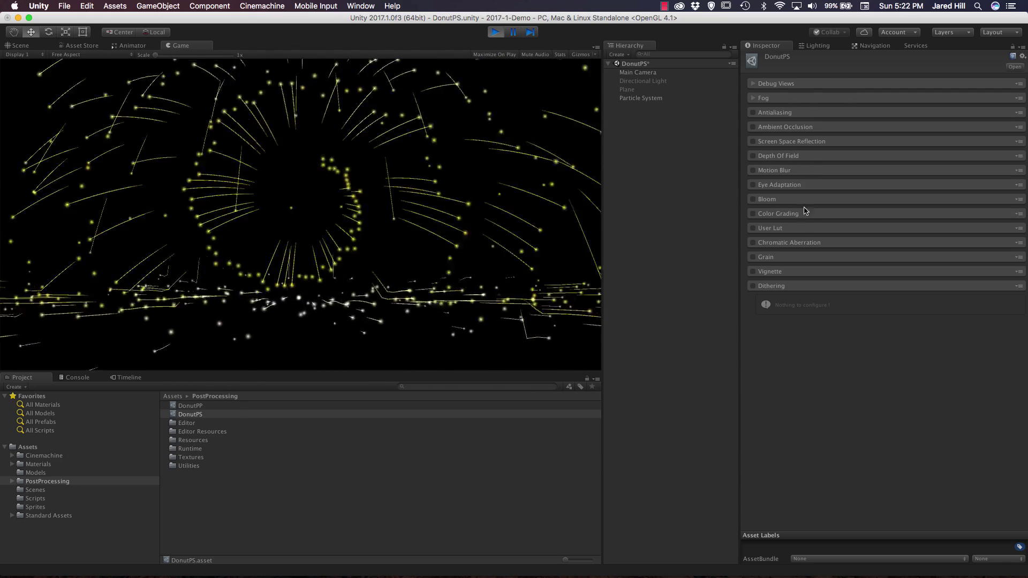
pyautogui.click(753, 199)
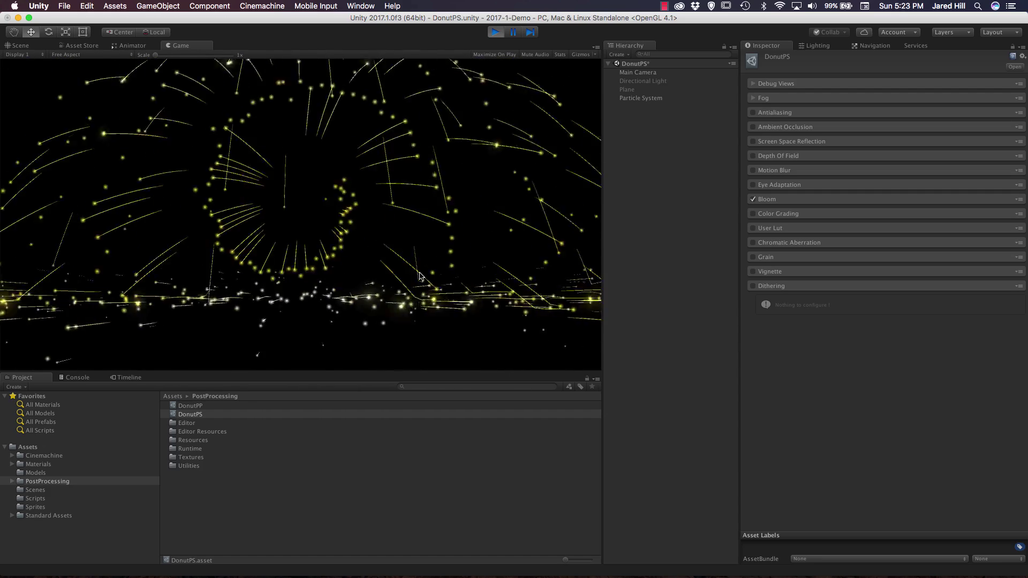
# Raise the Bloom intensity to 1.33 in the DonutPS profile and collapse the Bloom settings.
pyautogui.click(794, 198)
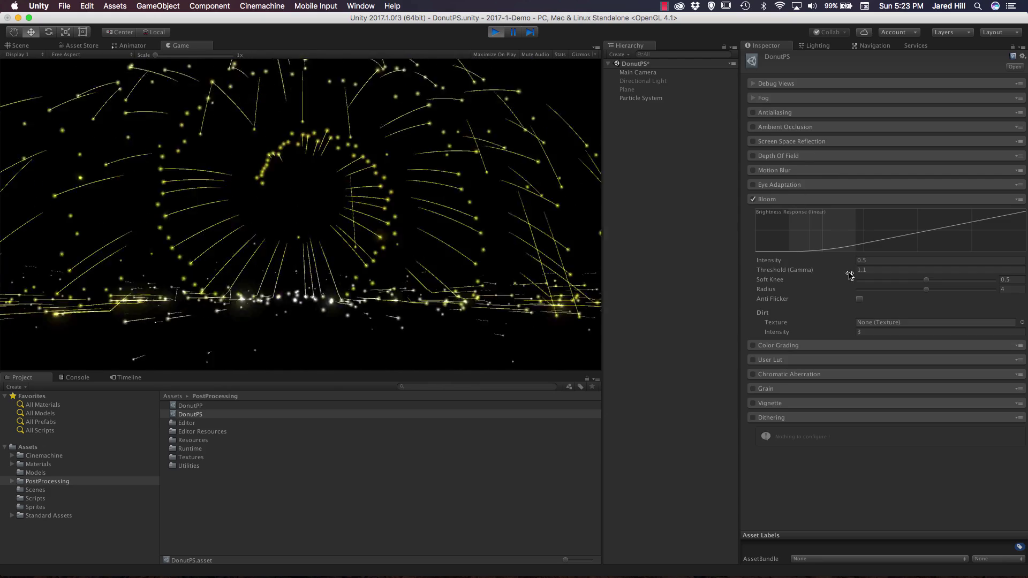
pyautogui.moveTo(774, 262); pyautogui.dragTo(792, 264)
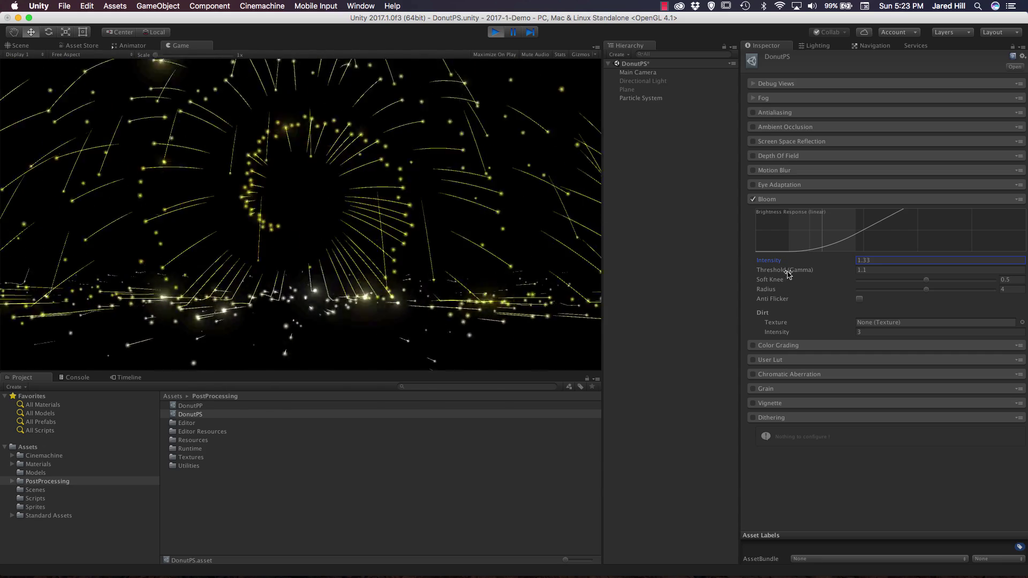
pyautogui.click(786, 200)
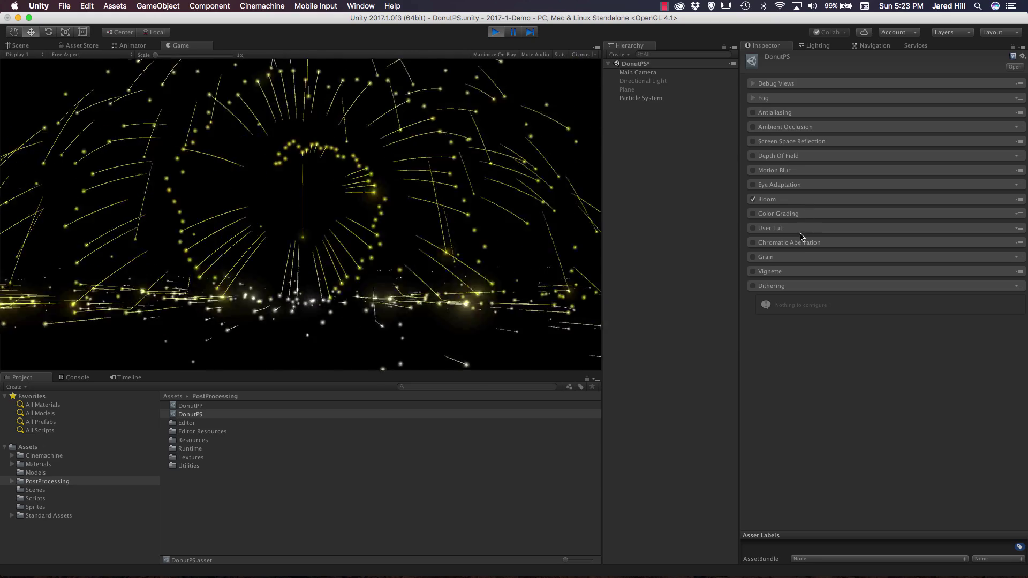
# Enable Color Grading in the DonutPS profile with its settings expanded.
pyautogui.click(793, 214)
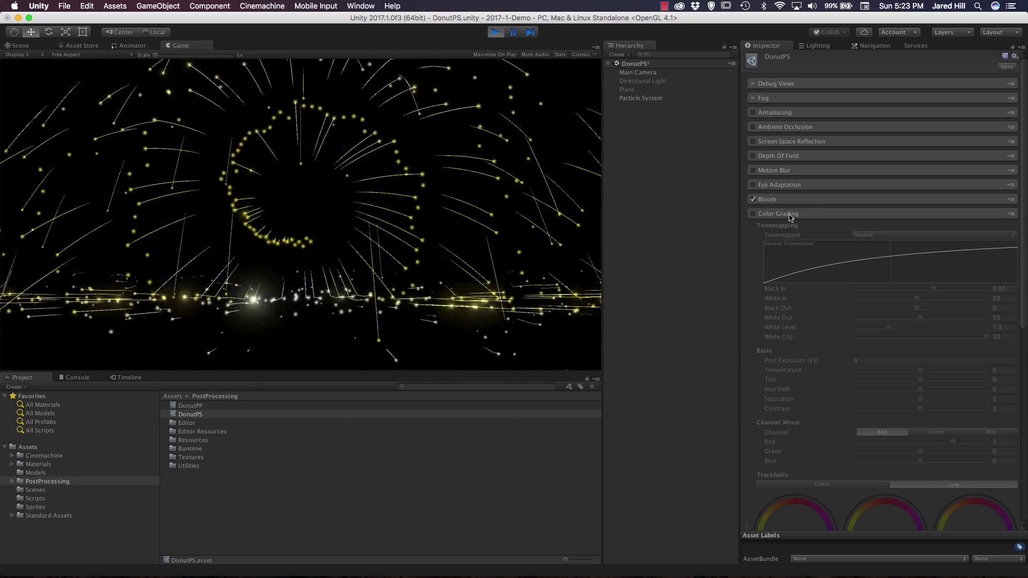
pyautogui.click(754, 215)
pyautogui.scroll(-1, 879, 360)
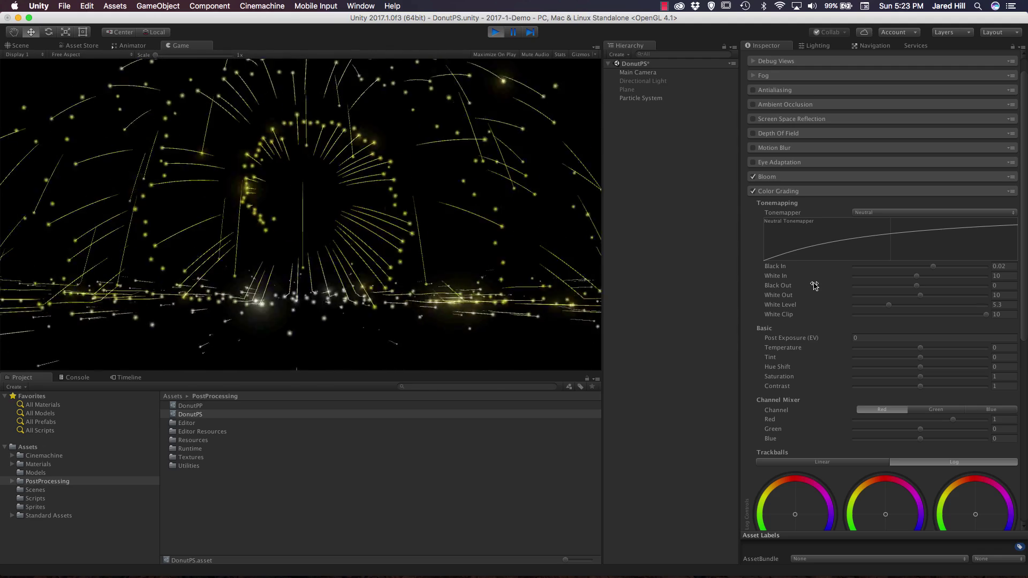
# Set the Red channel's mix to Green 0.66 and Blue -0.57, and the tonemapper's Black In to 0.0622 and White In to 3.22.
pyautogui.scroll(-2, 814, 289)
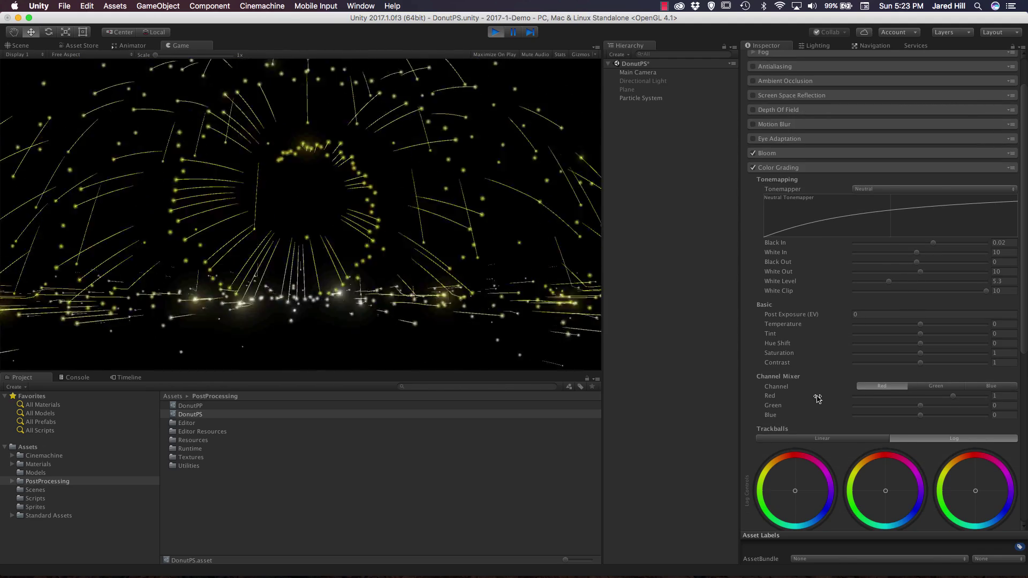
pyautogui.click(921, 406)
pyautogui.moveTo(922, 407); pyautogui.dragTo(946, 415)
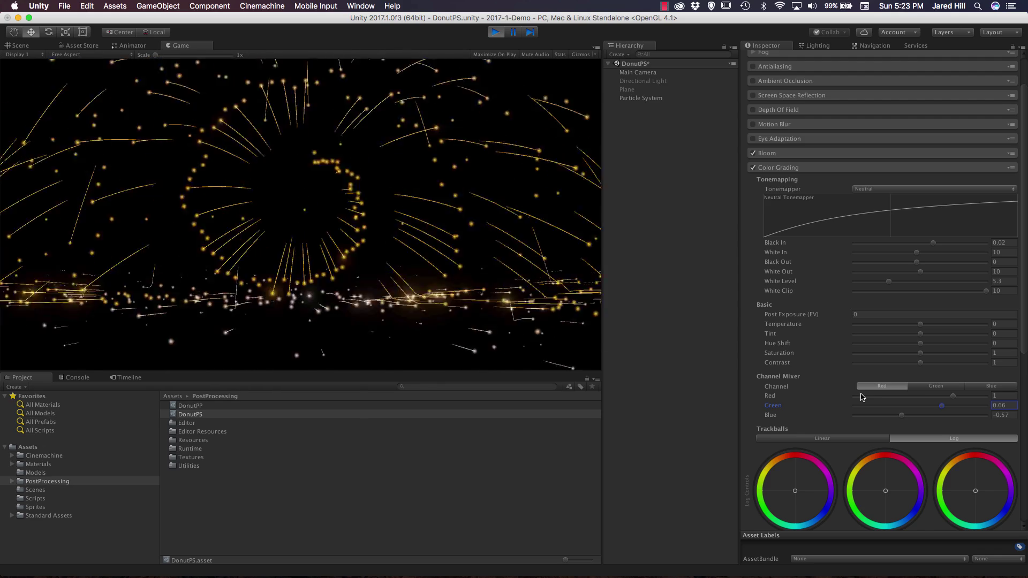
pyautogui.moveTo(933, 243); pyautogui.dragTo(871, 255)
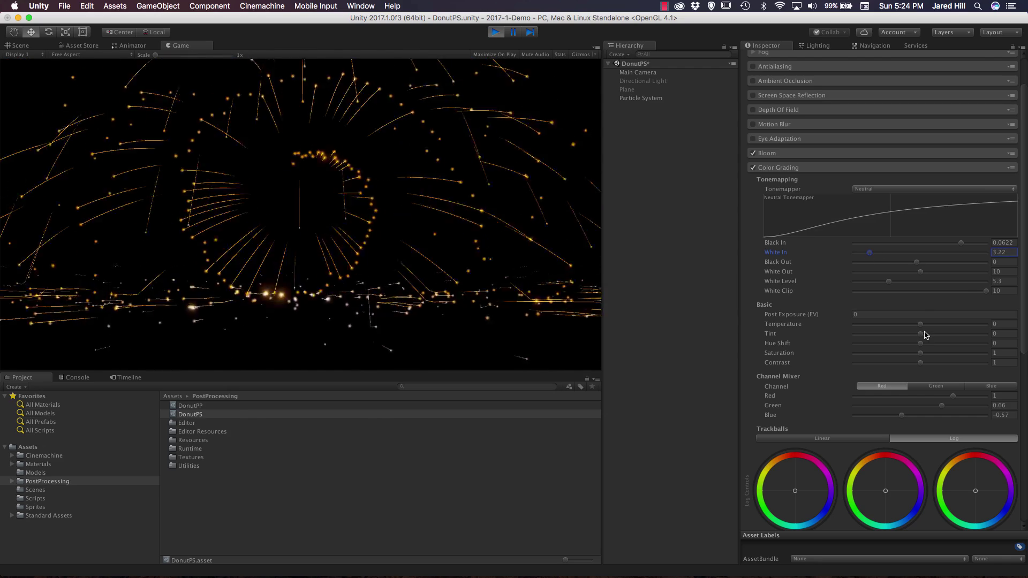
# In the Channel Mixer, set the Green channel's Green to -0.8 and try the Blue channel's Blue at -0.65.
pyautogui.click(937, 386)
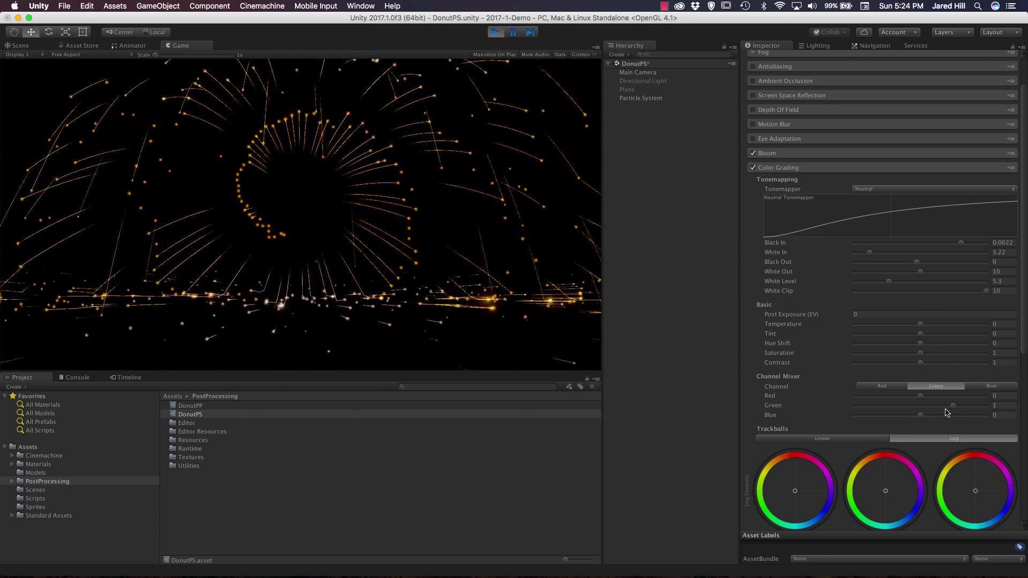
pyautogui.moveTo(952, 407); pyautogui.dragTo(893, 405)
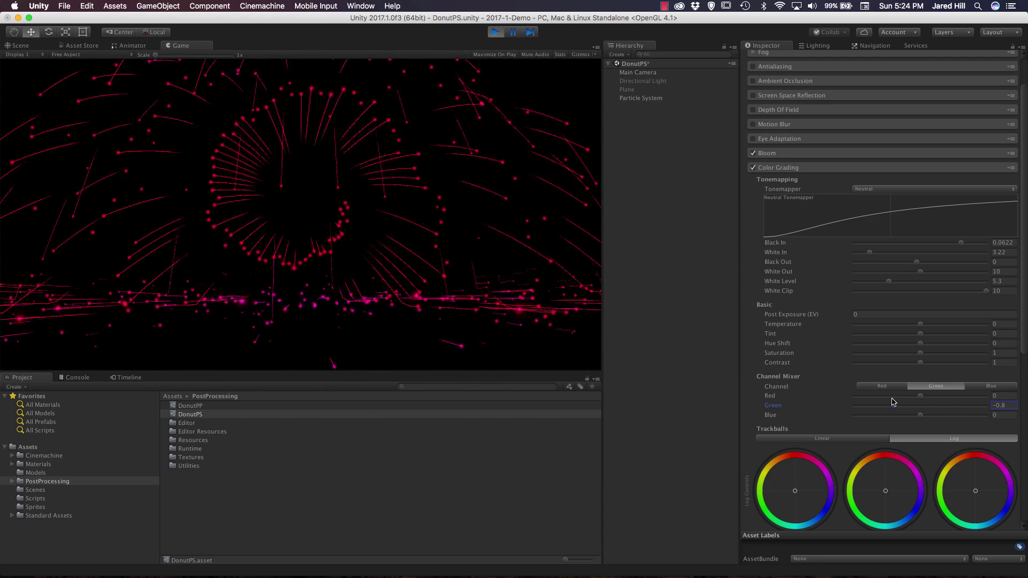
pyautogui.click(978, 389)
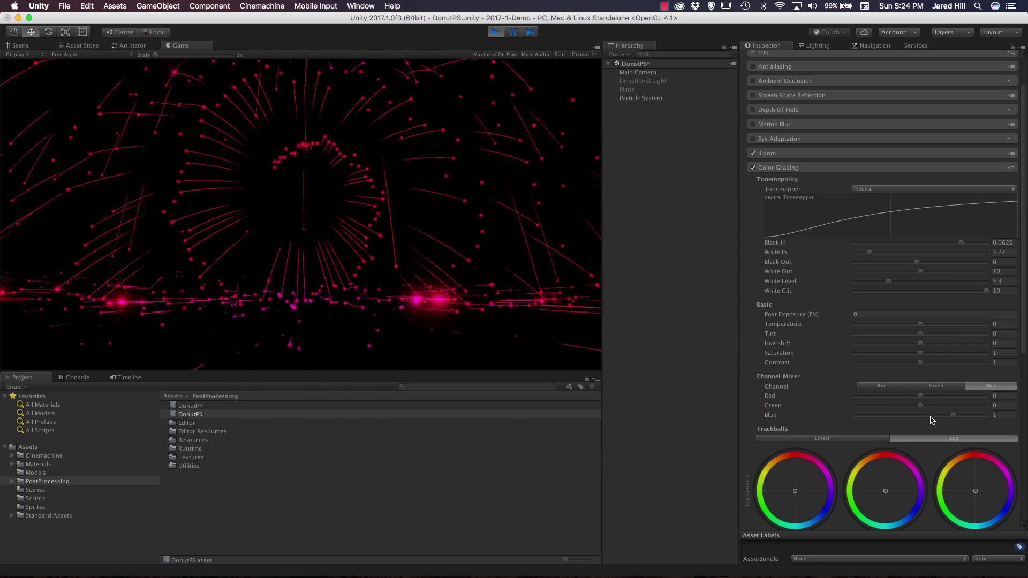
pyautogui.moveTo(953, 415); pyautogui.dragTo(899, 411)
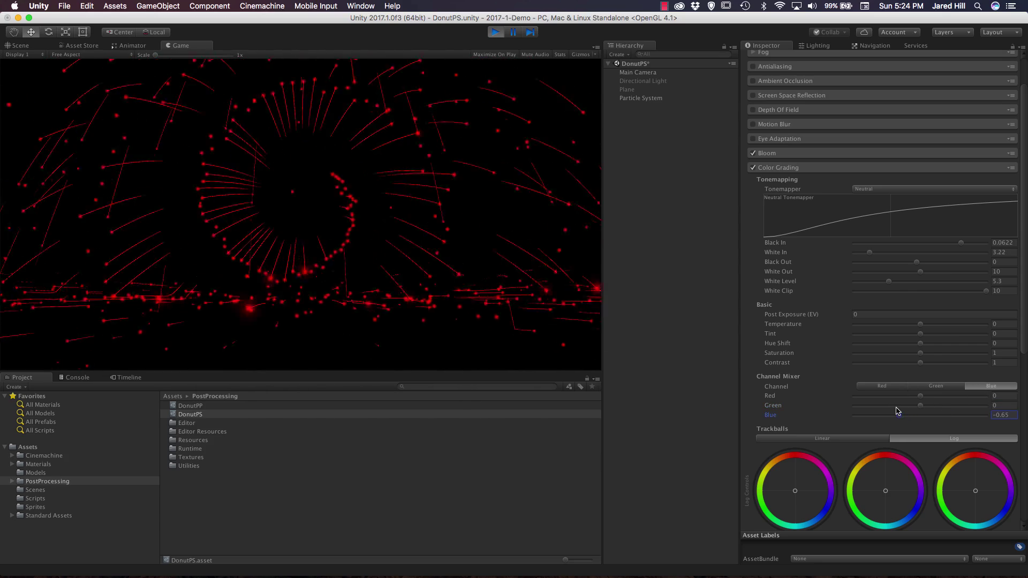
# Set the Red channel's Red value to -0.57 in the Channel Mixer and stop Play mode.
pyautogui.click(889, 386)
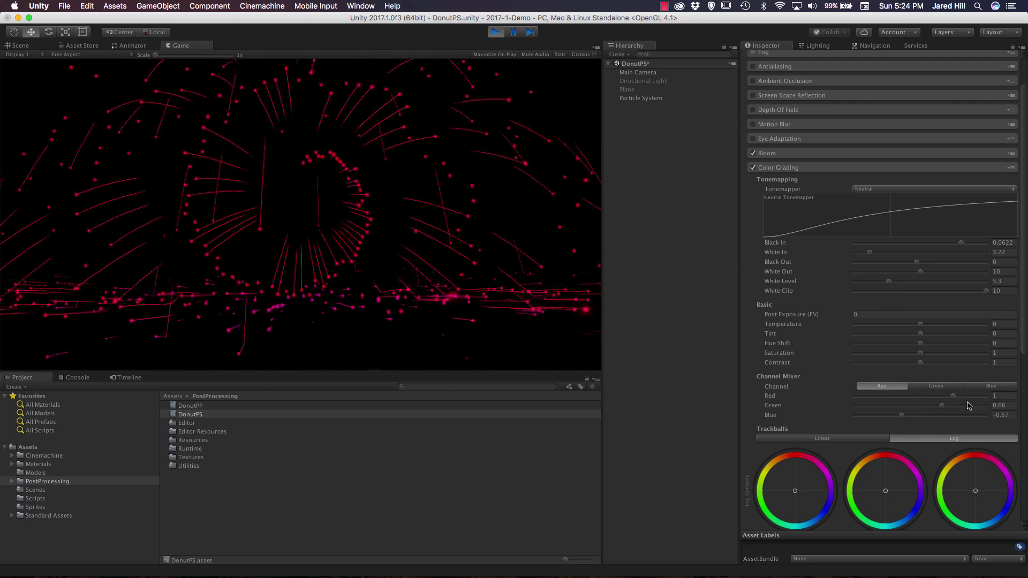
pyautogui.moveTo(954, 396); pyautogui.dragTo(901, 402)
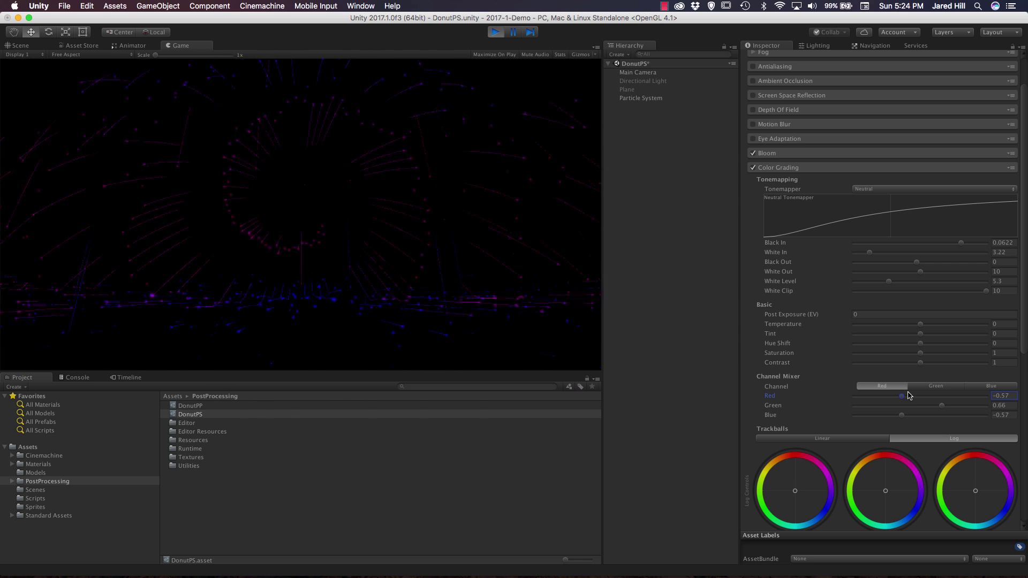
pyautogui.click(496, 33)
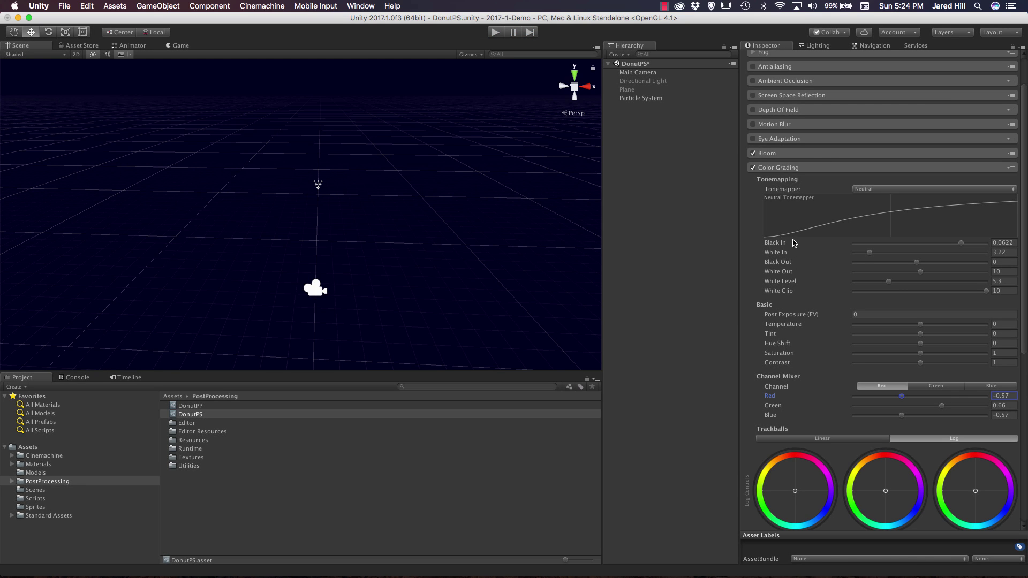